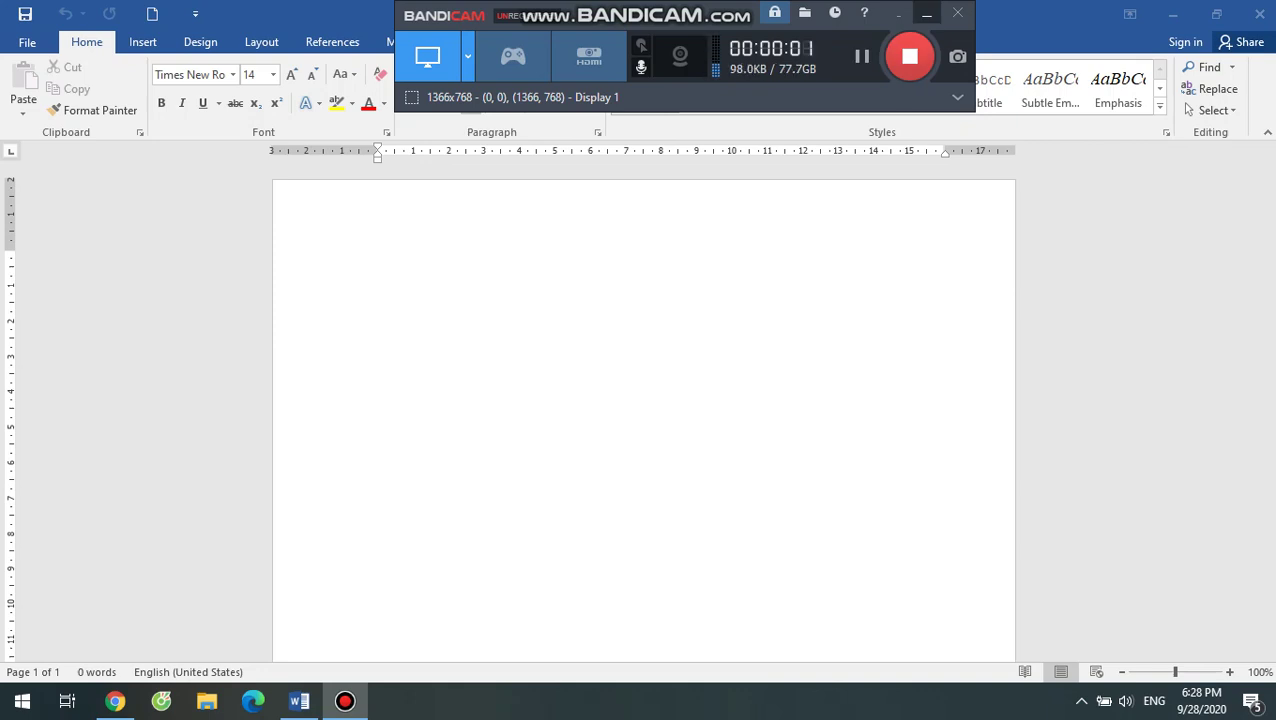
- Hide the Bandicam panel, show Word's Insert ribbon, and bring up the formula reference image in the browser
click(927, 13)
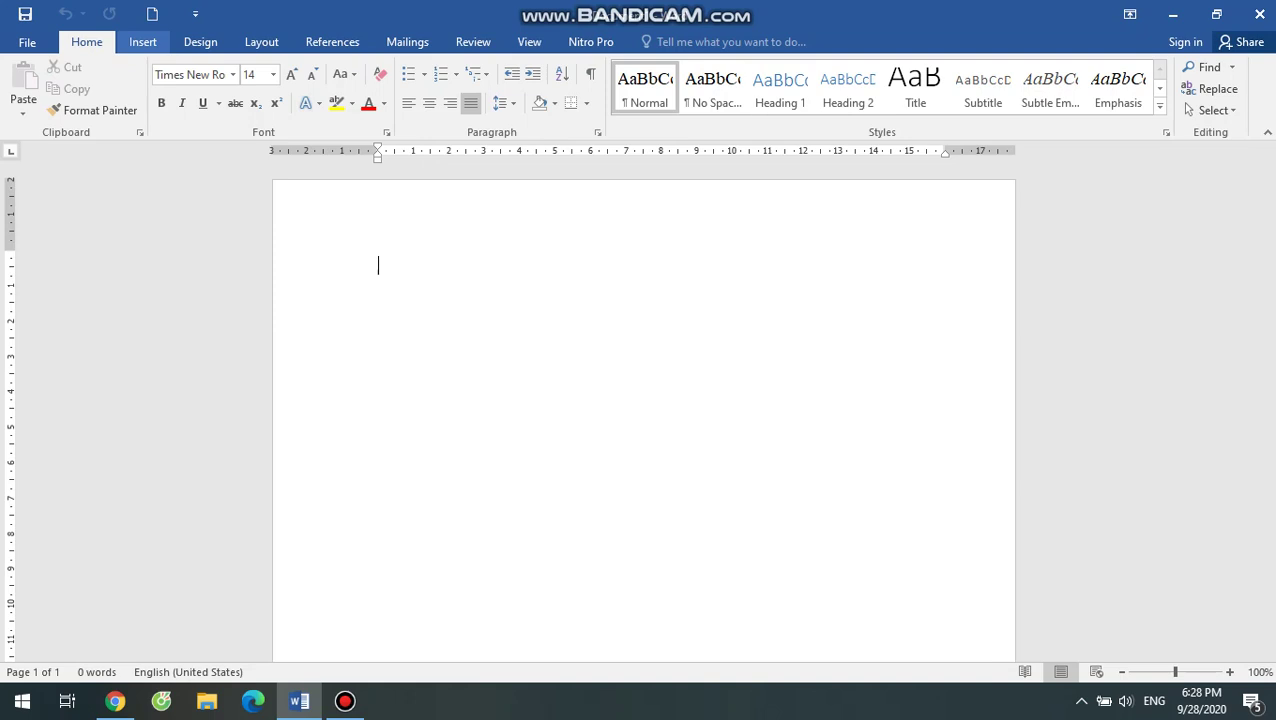
click(142, 41)
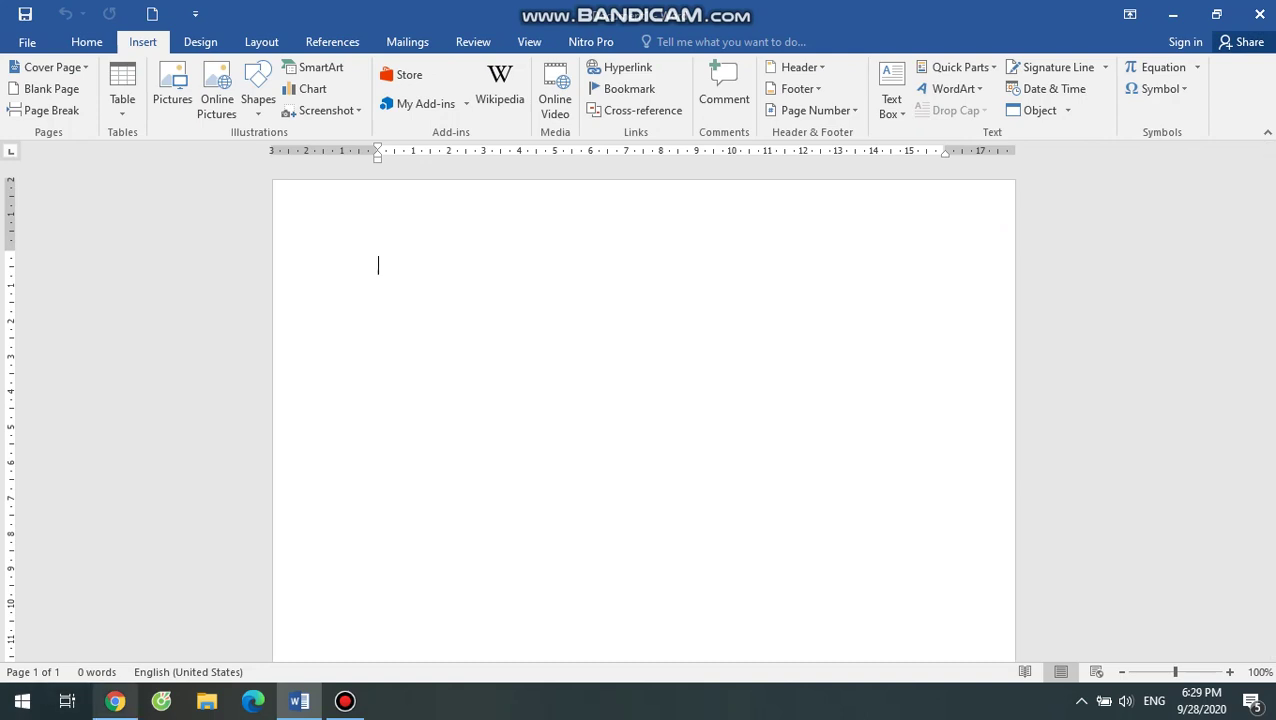
click(115, 701)
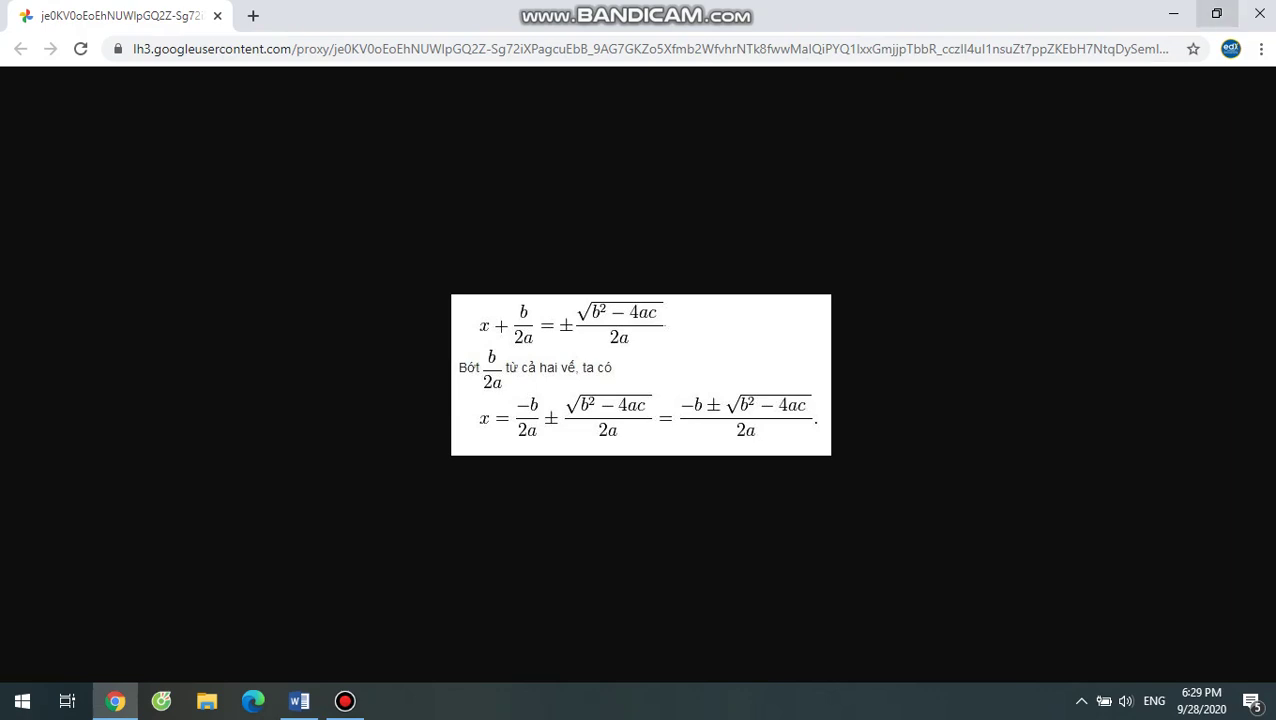
- Arrange a smaller Chrome window with the formula beside Word, which is snapped left and widened
click(1216, 13)
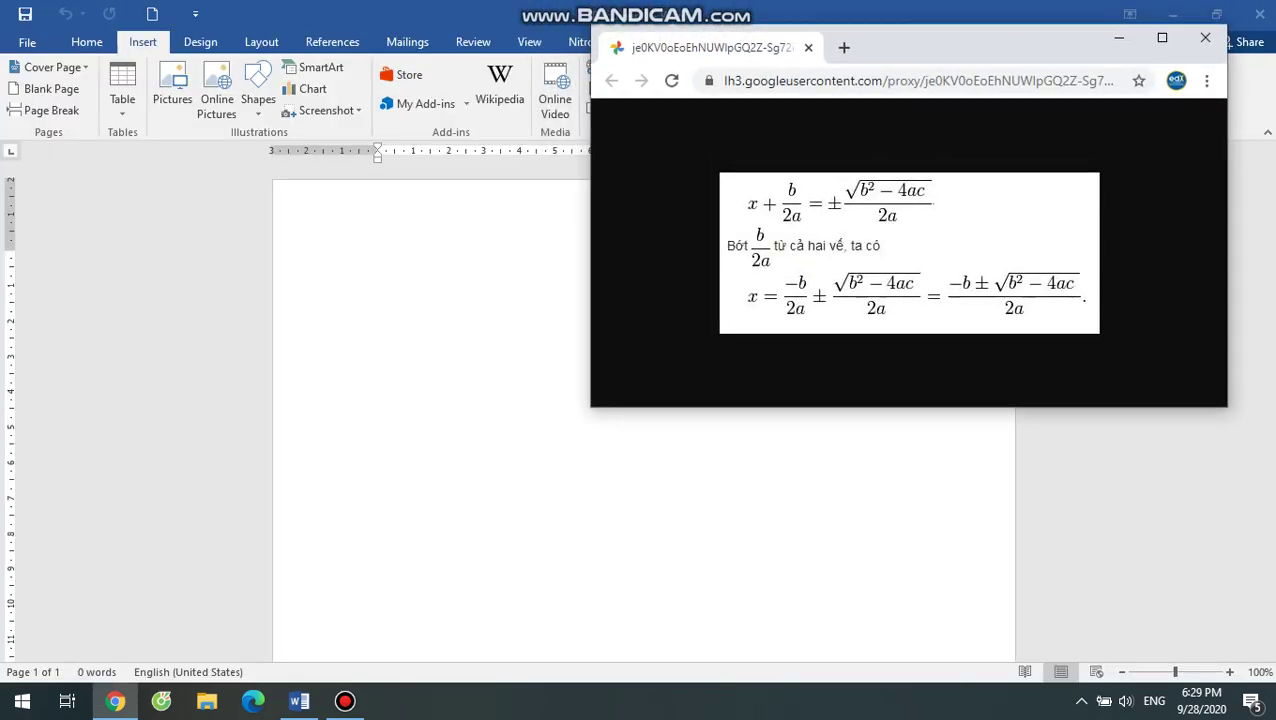
drag(591, 176, 758, 180)
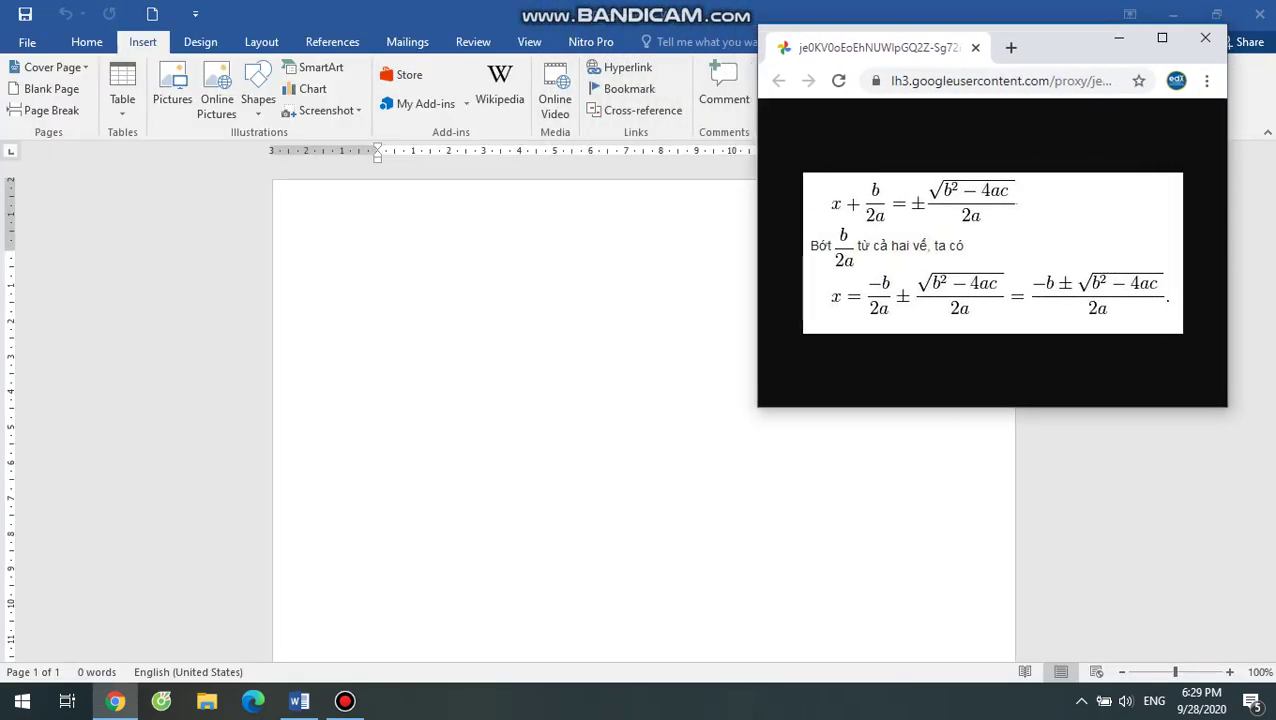
drag(1028, 407, 1045, 276)
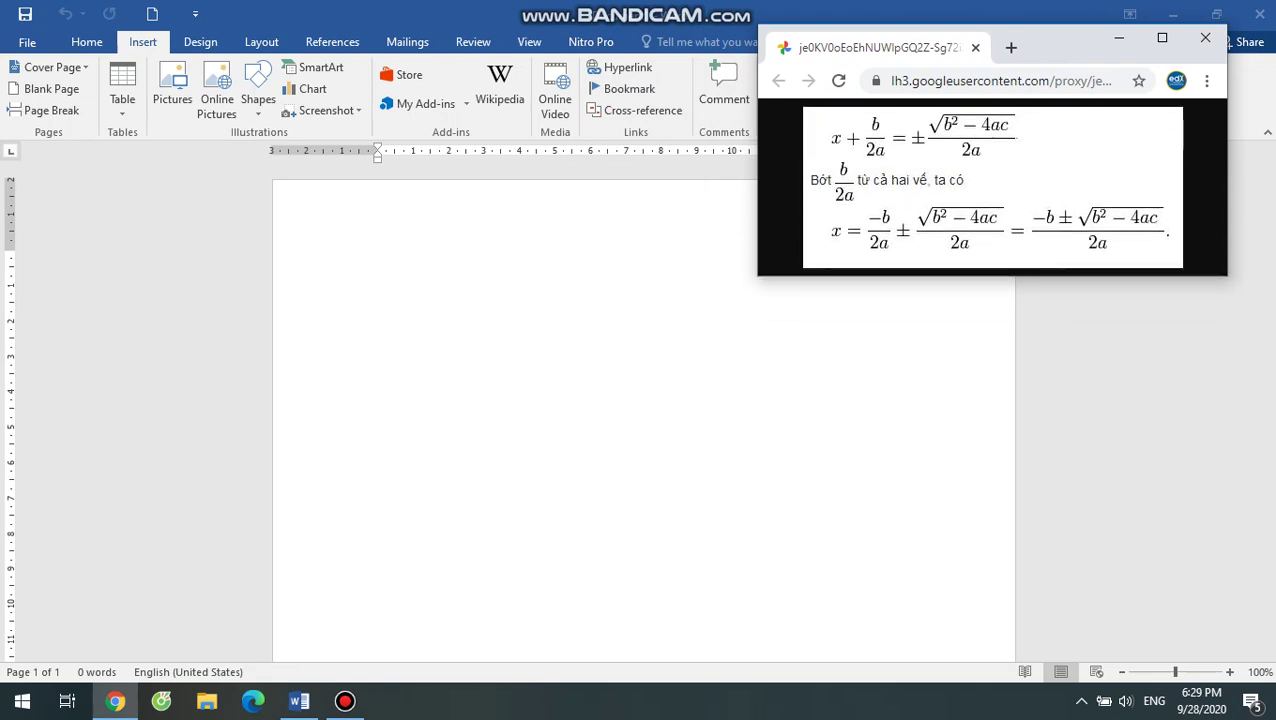
click(1045, 290)
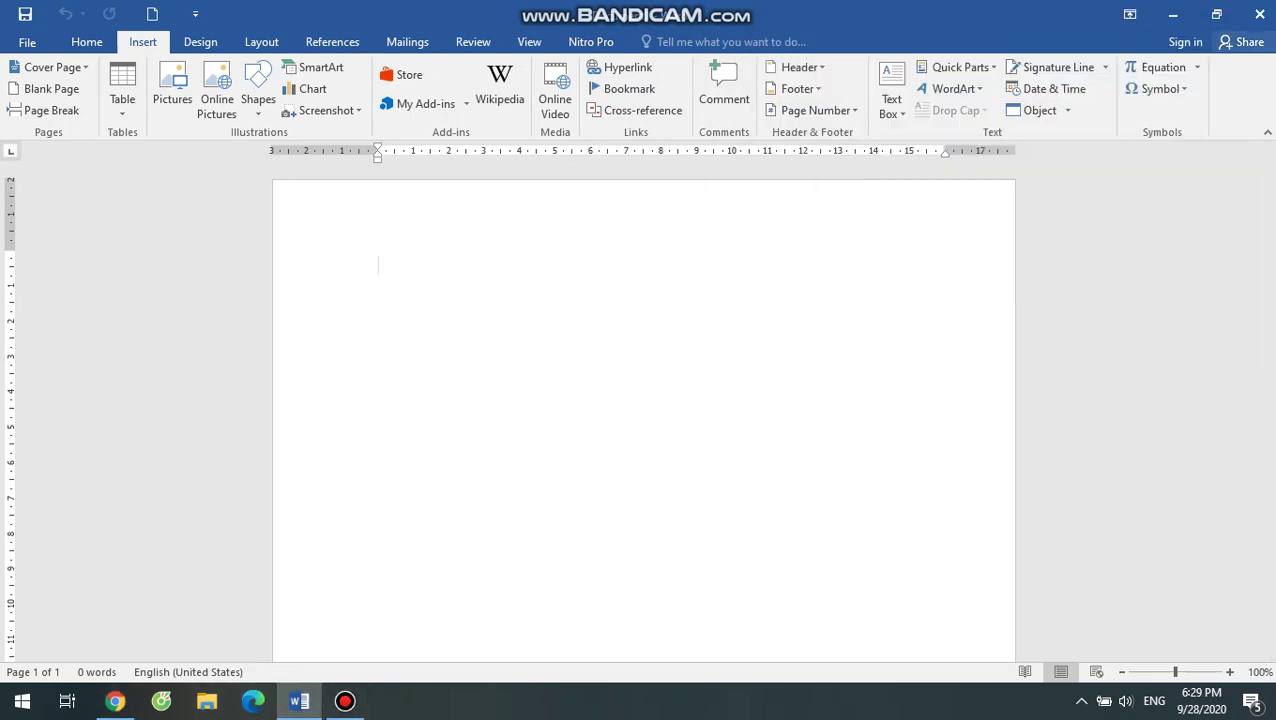
click(1216, 14)
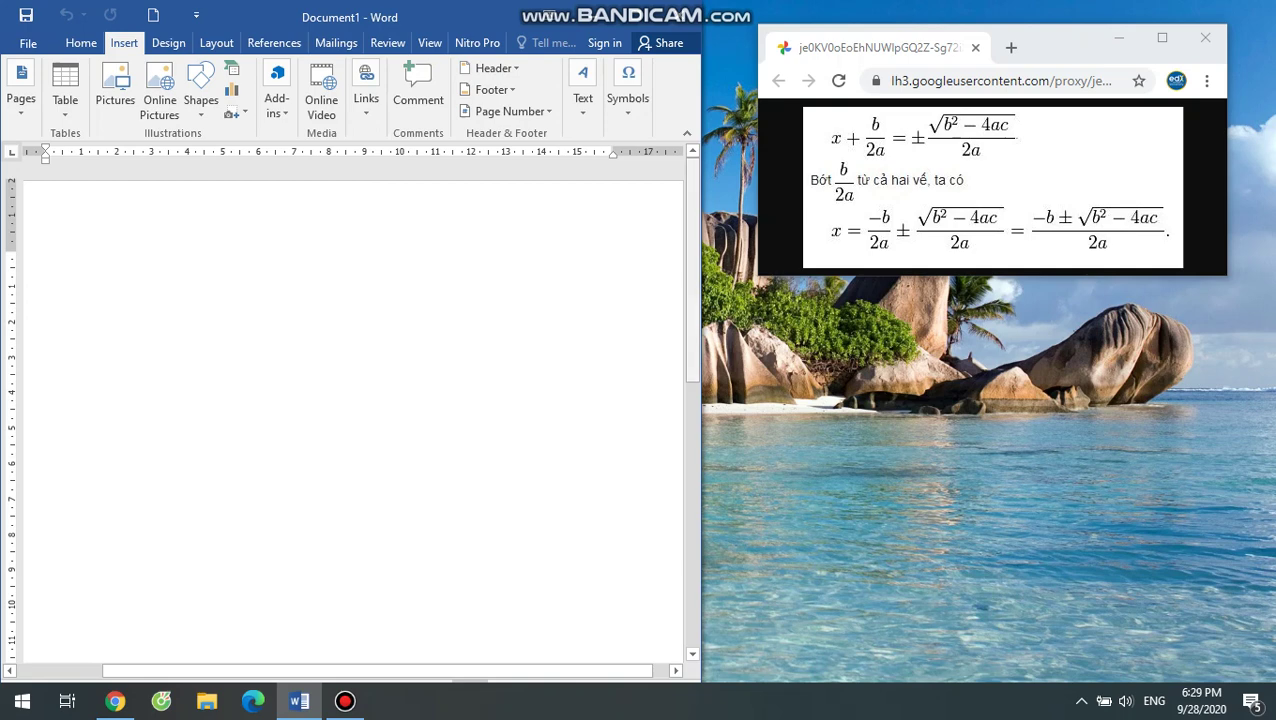
drag(701, 220, 774, 220)
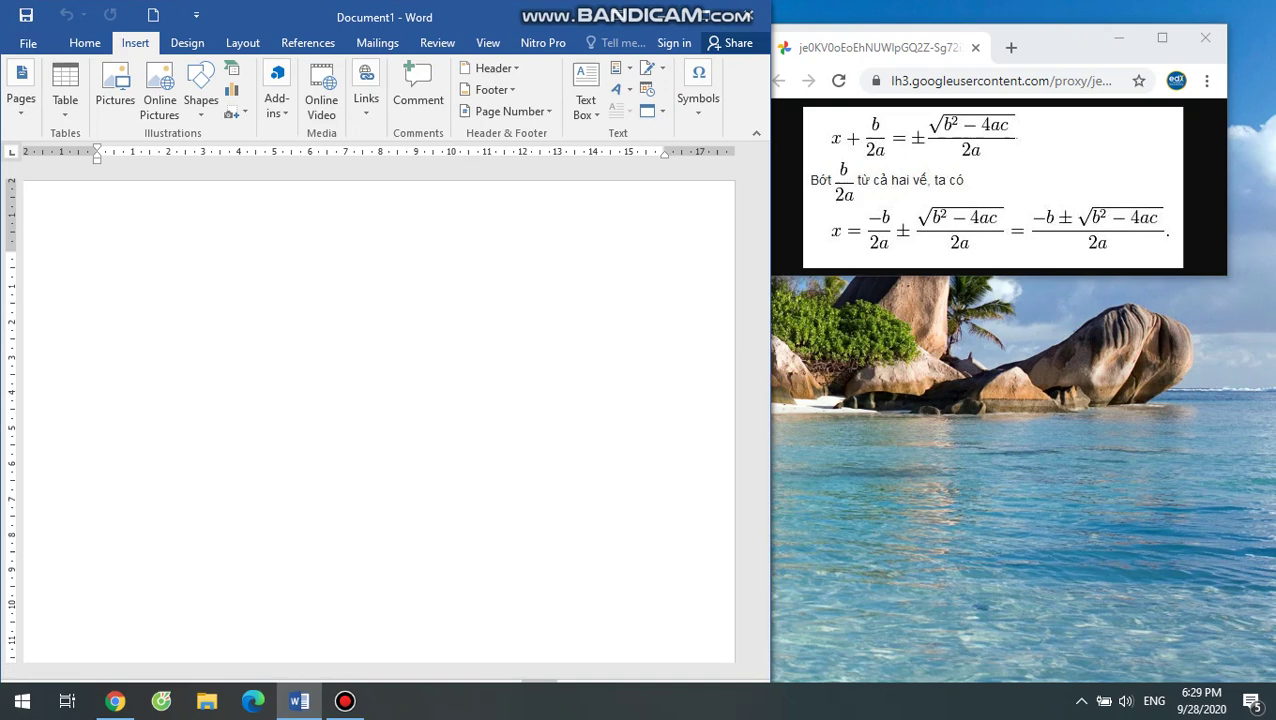
mouse_move(537, 18)
mouse_down()
mouse_move(567, 23)
mouse_move(549, 18)
mouse_up()
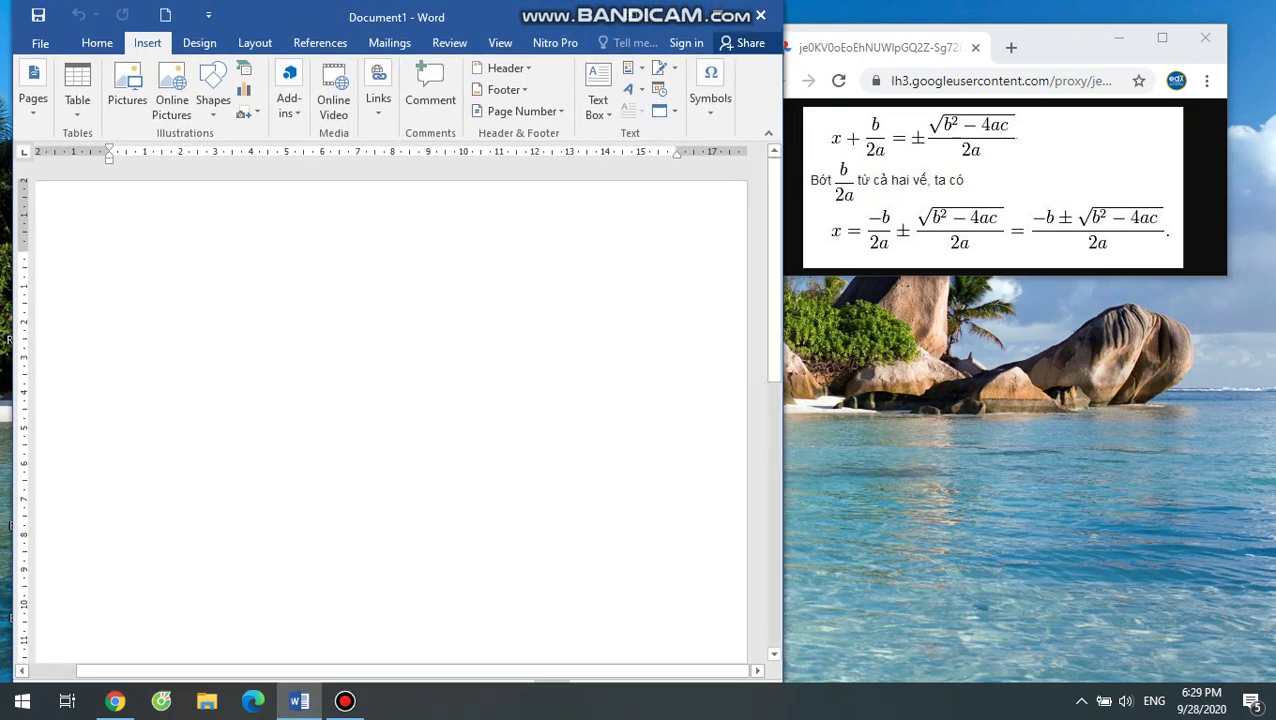
- Type 'x +' on the first line and maximize the Word window
text(x)
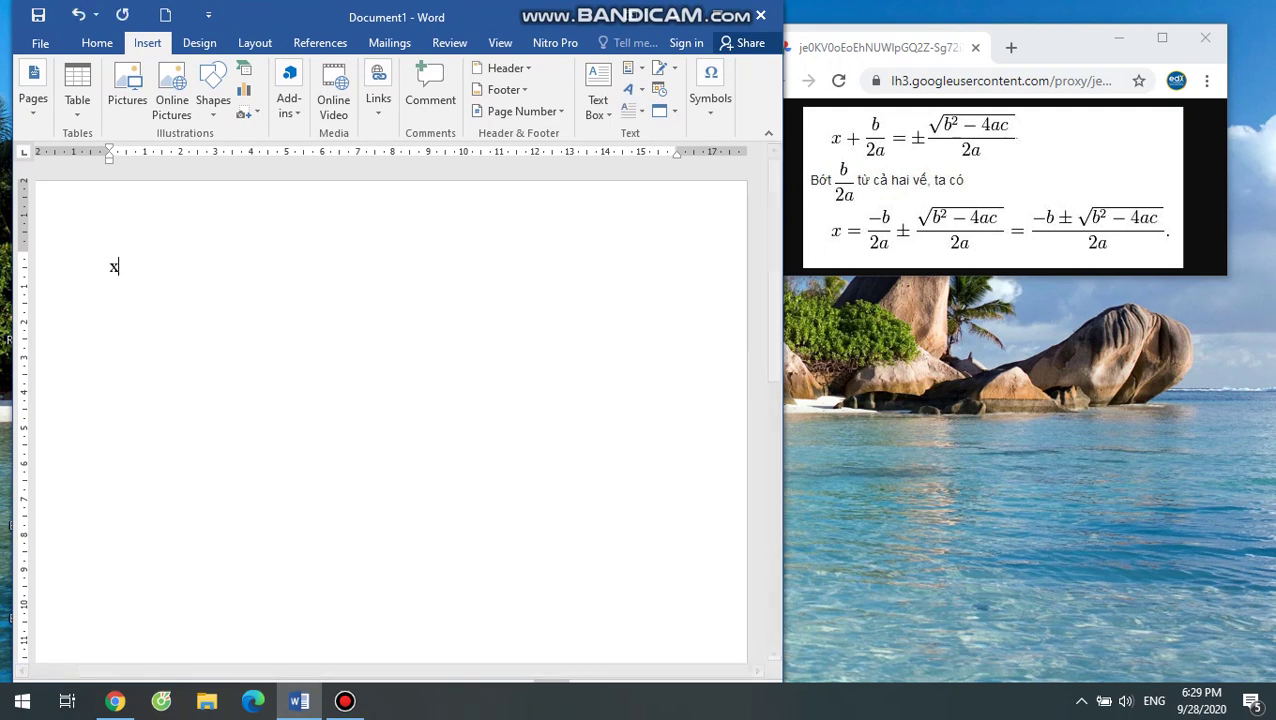
text( +)
key(BackSpace)
key(BackSpace)
key(BackSpace)
text(x)
text( +)
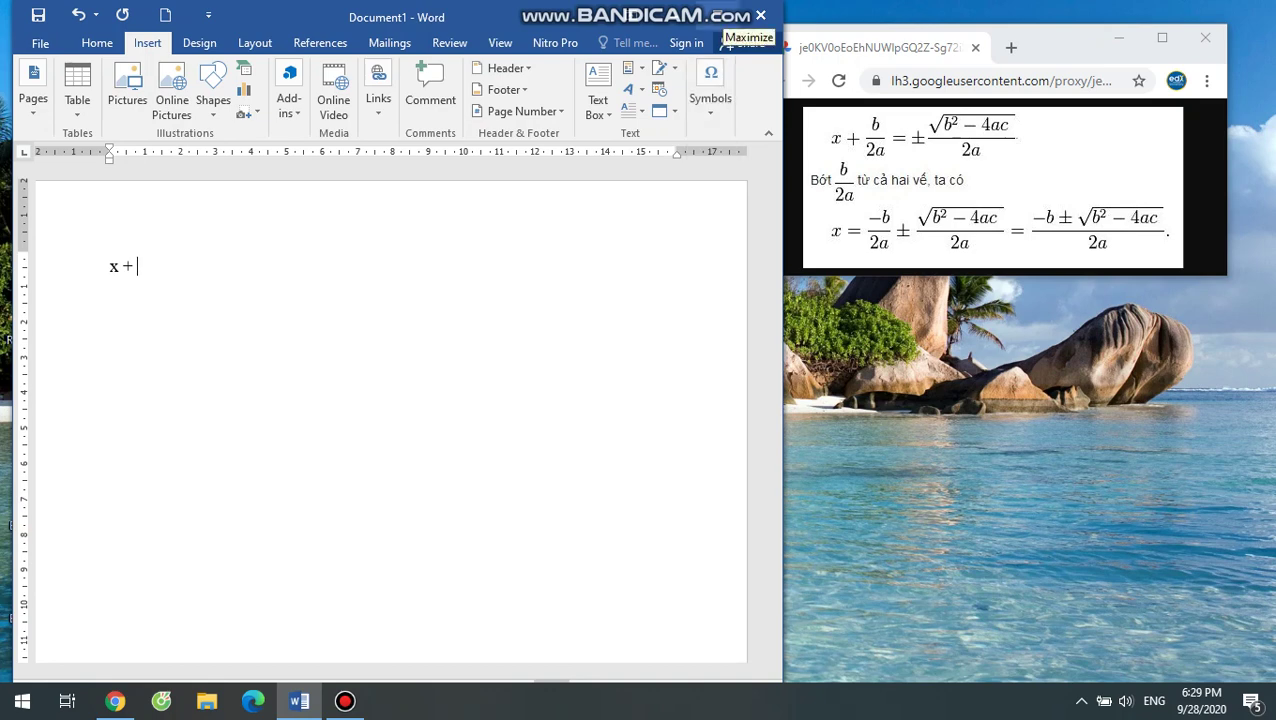
click(716, 15)
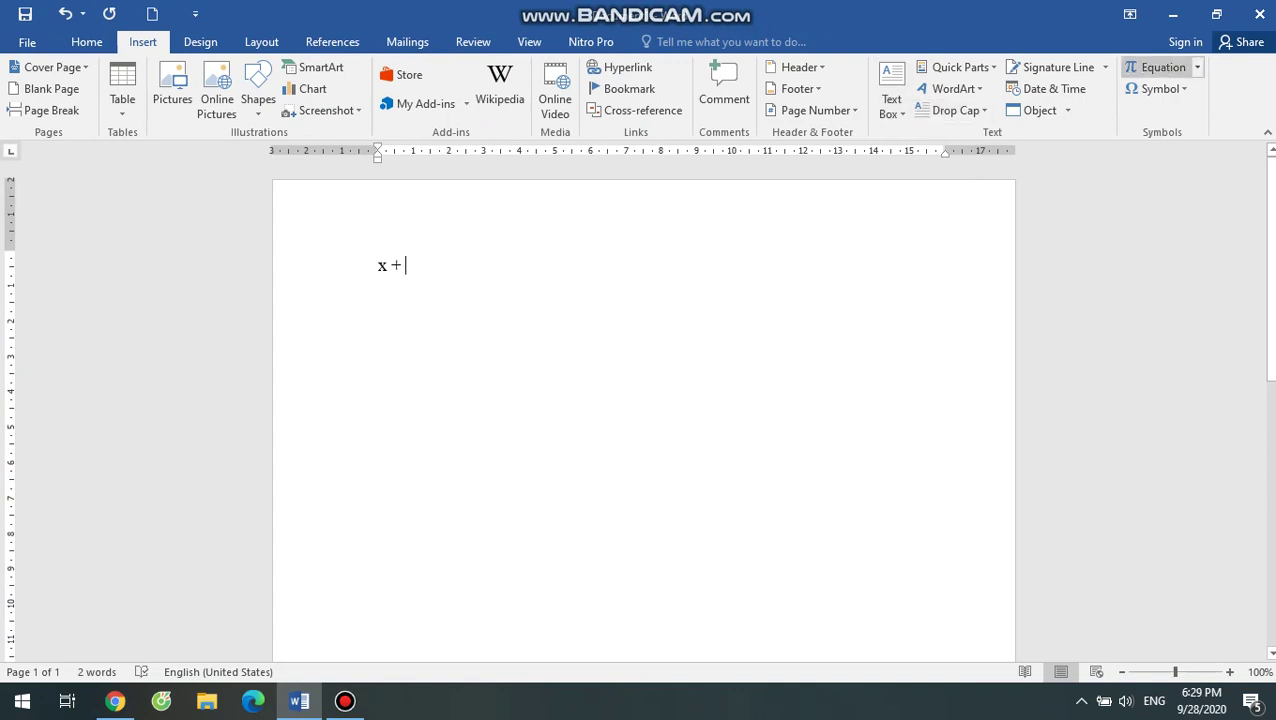
- Insert an equation with the stacked fraction b/2a after 'x +'
click(1160, 67)
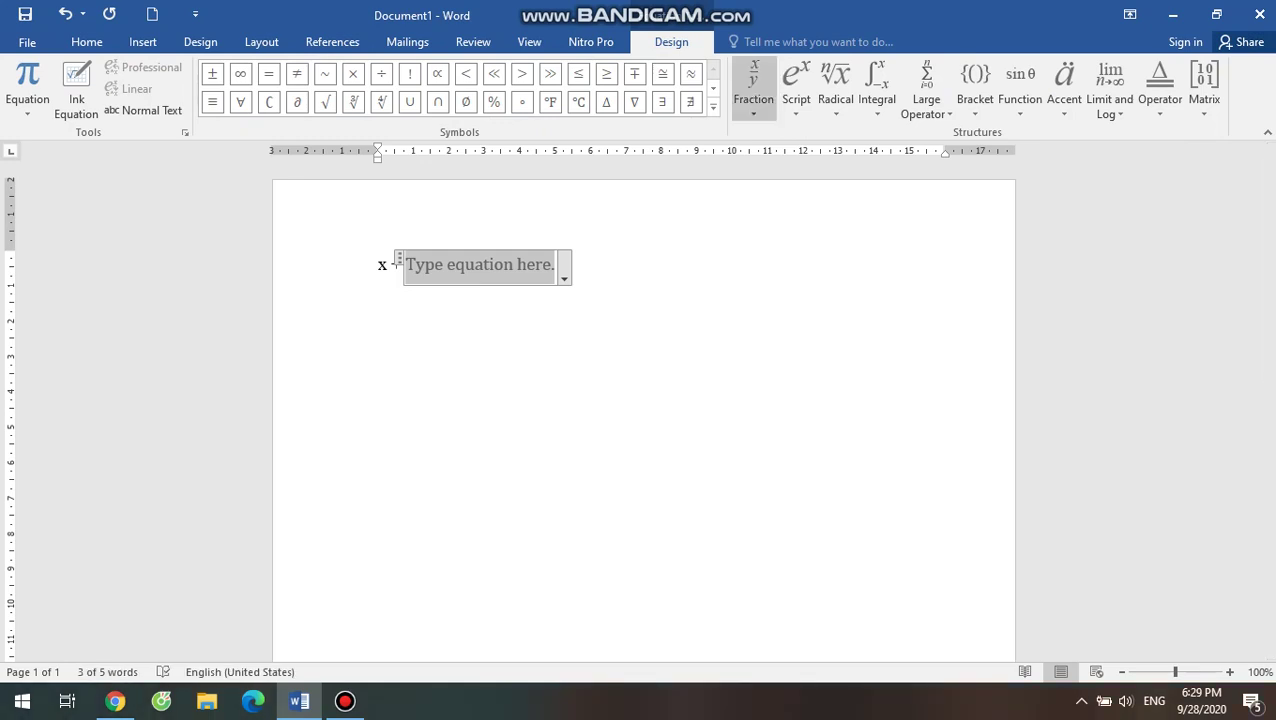
click(753, 88)
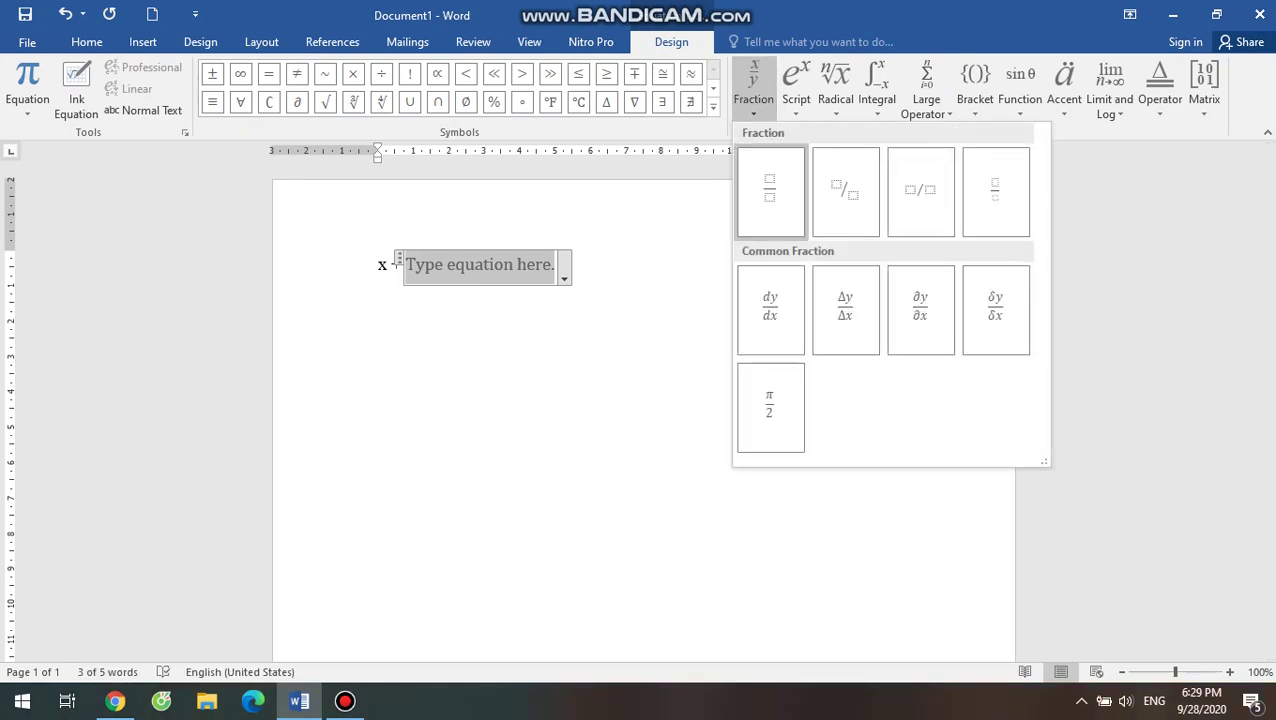
click(770, 190)
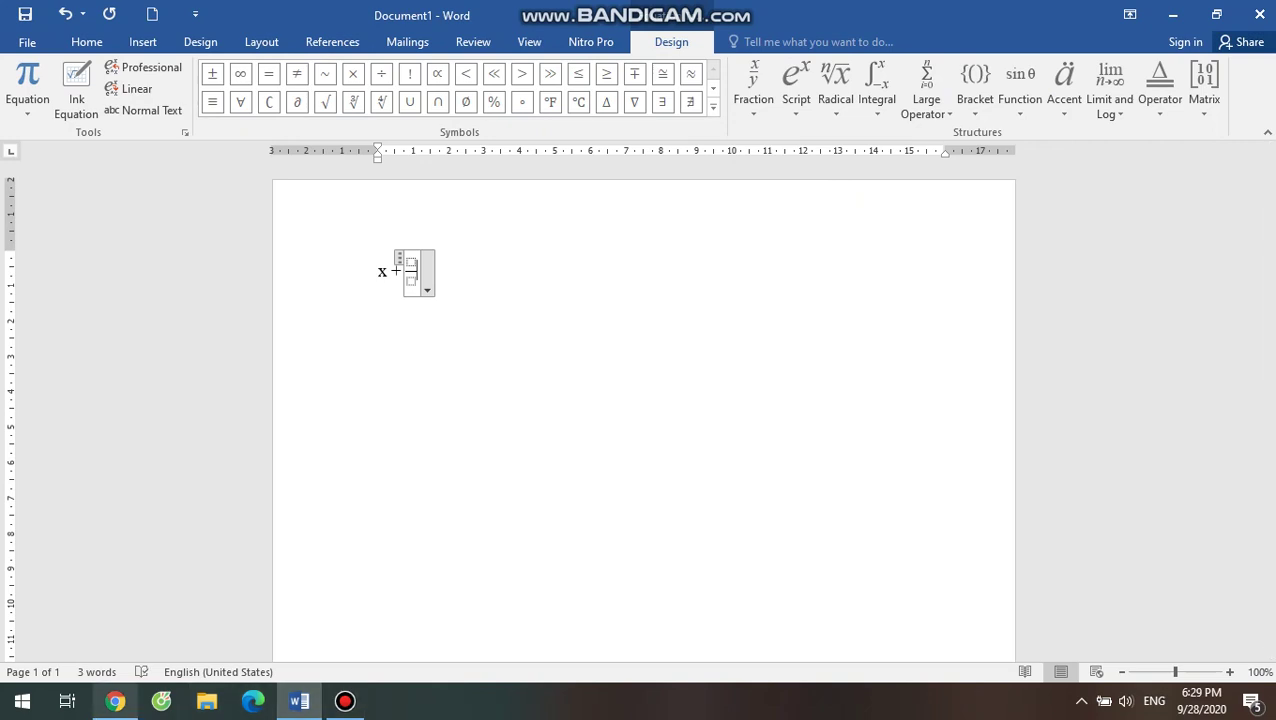
click(115, 701)
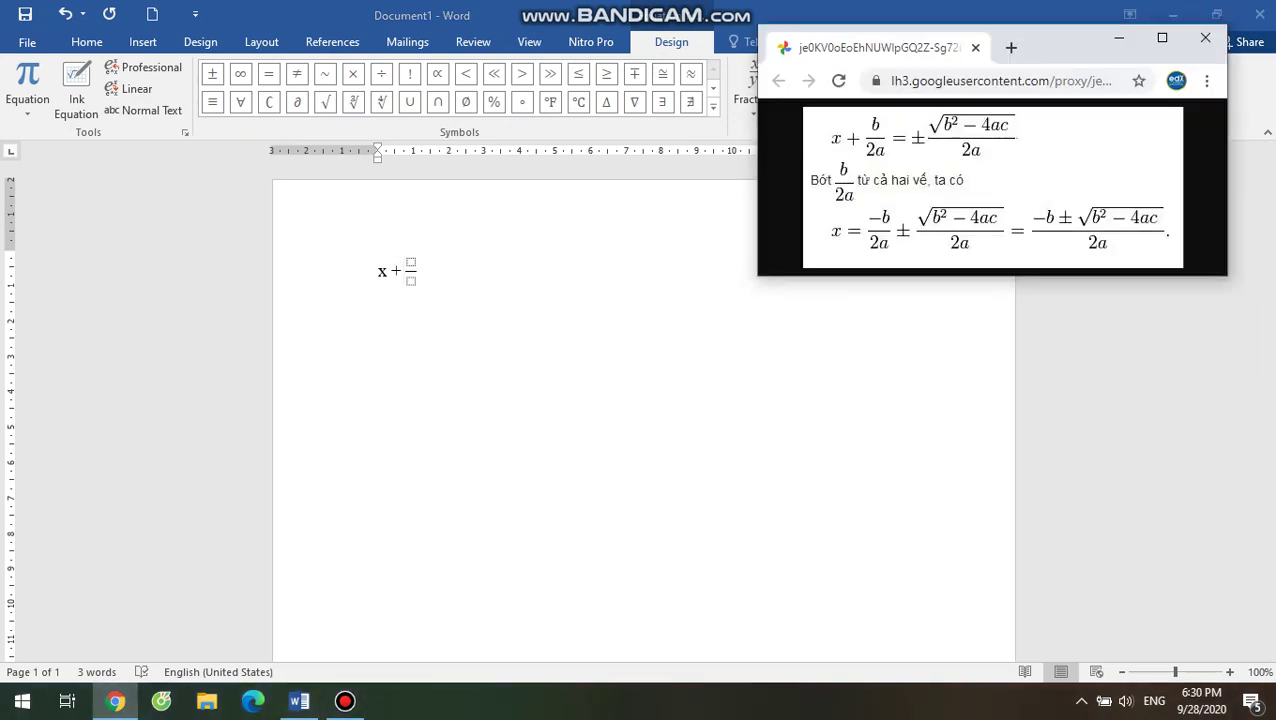
click(299, 701)
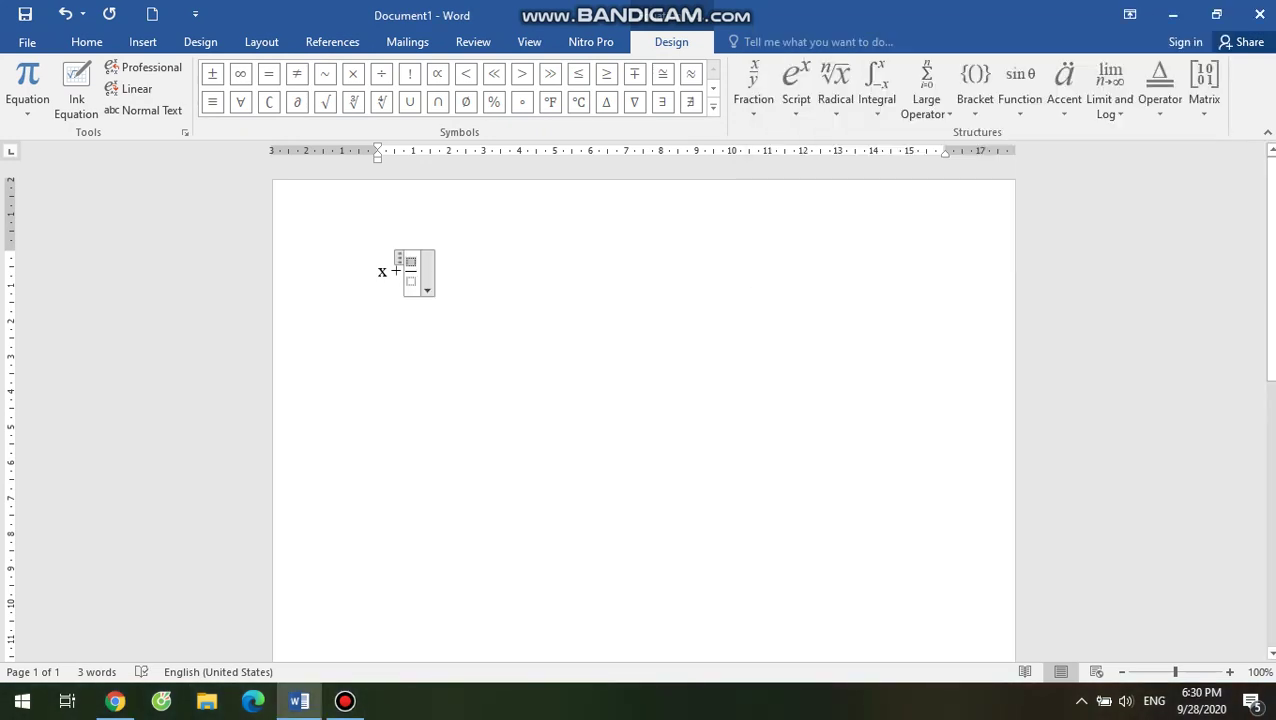
text(b)
key(Down)
text(2a)
key(Right)
key(Right)
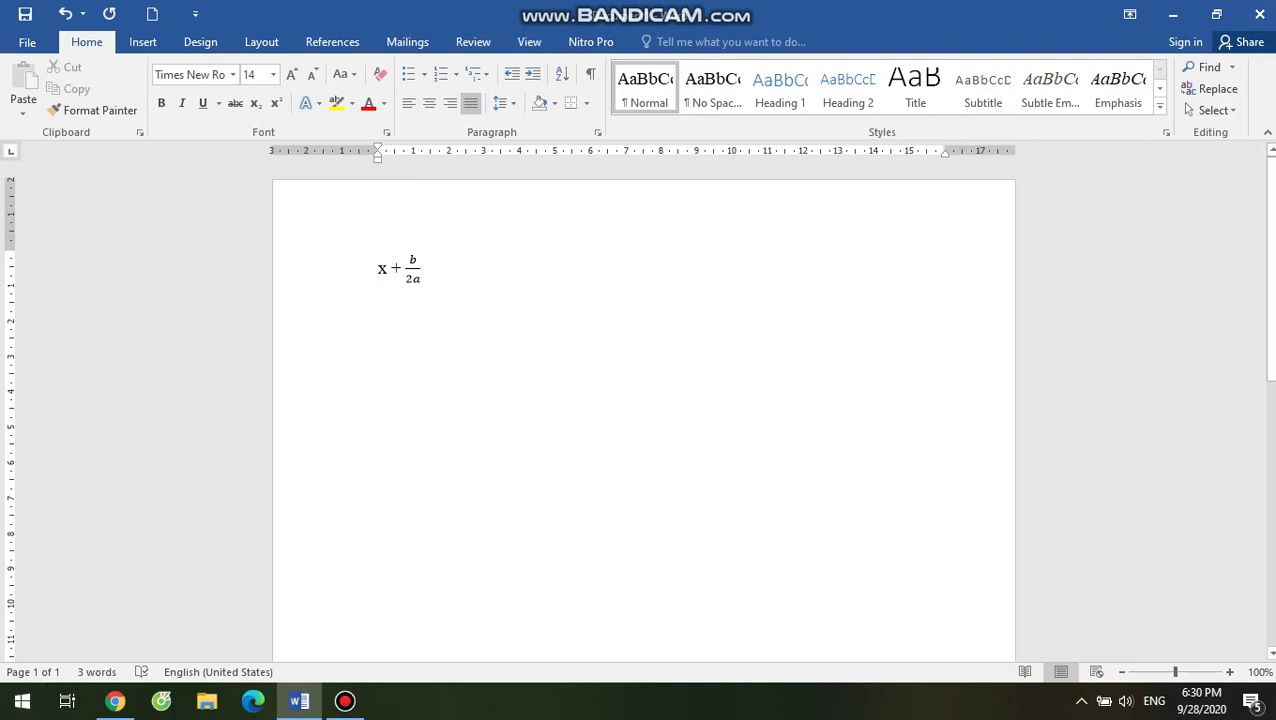
- Add an equals sign after the fraction, checking the reference image
click(115, 701)
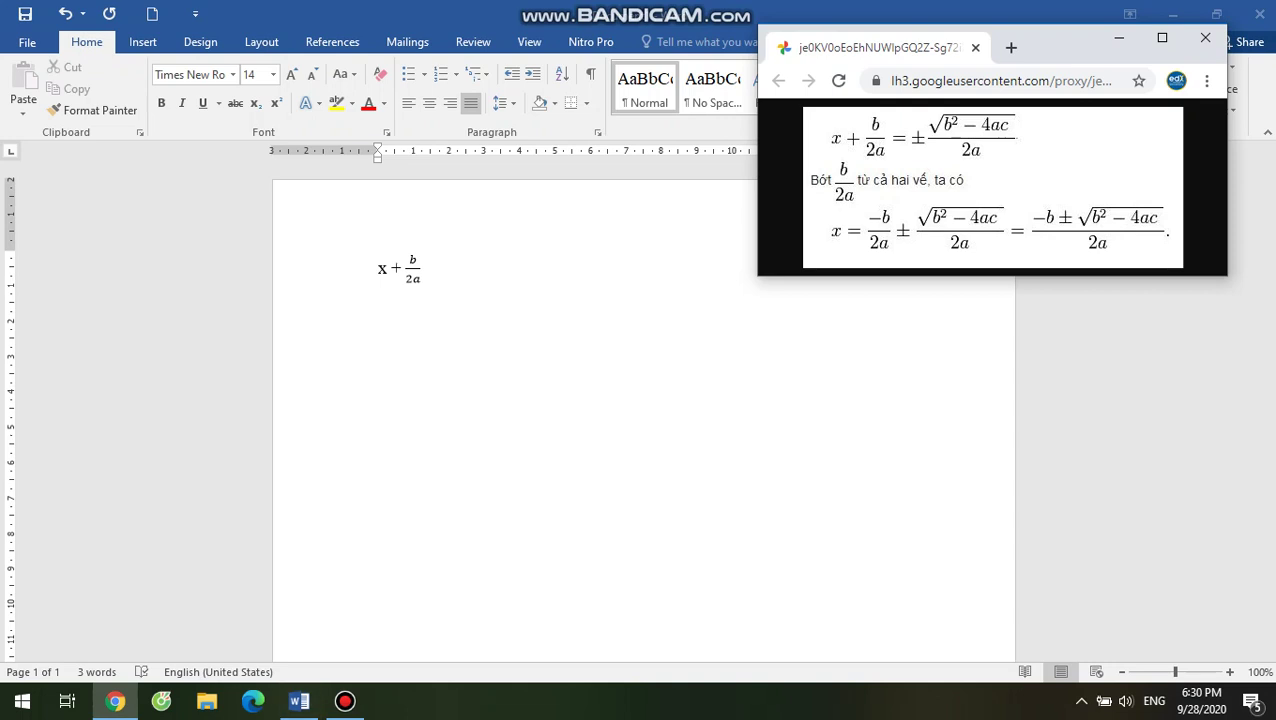
click(299, 701)
text(=)
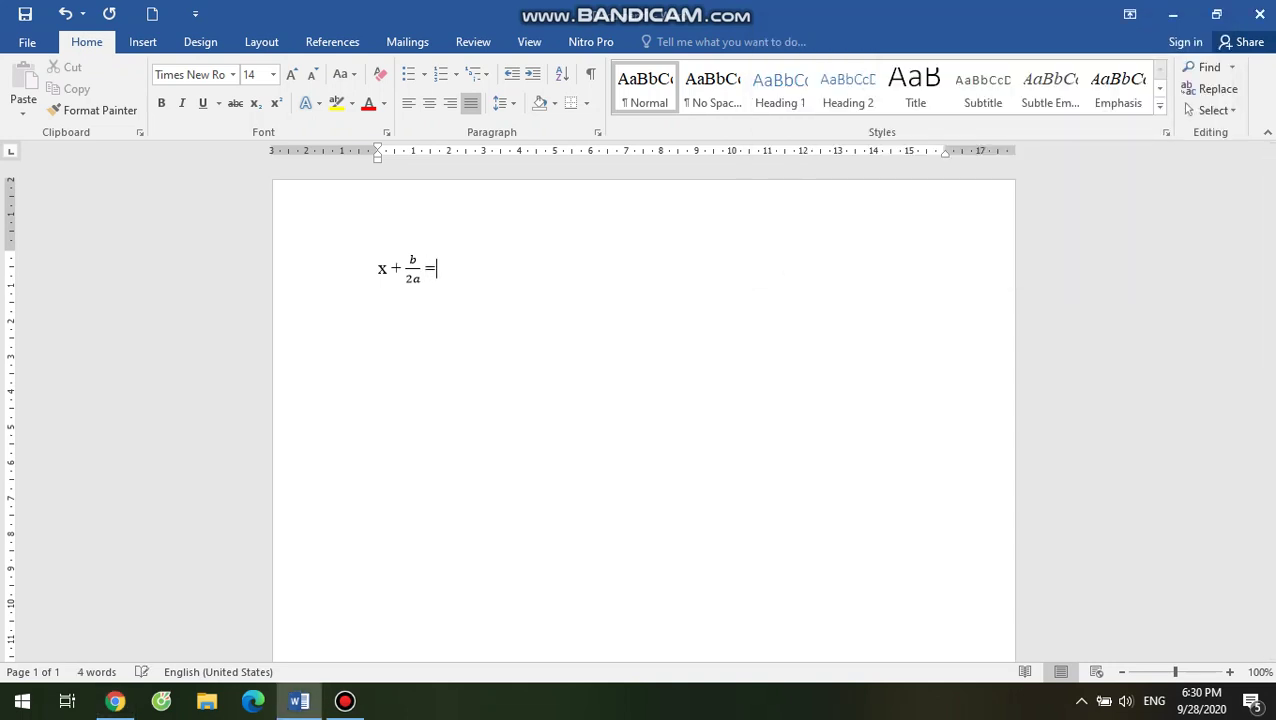
click(115, 701)
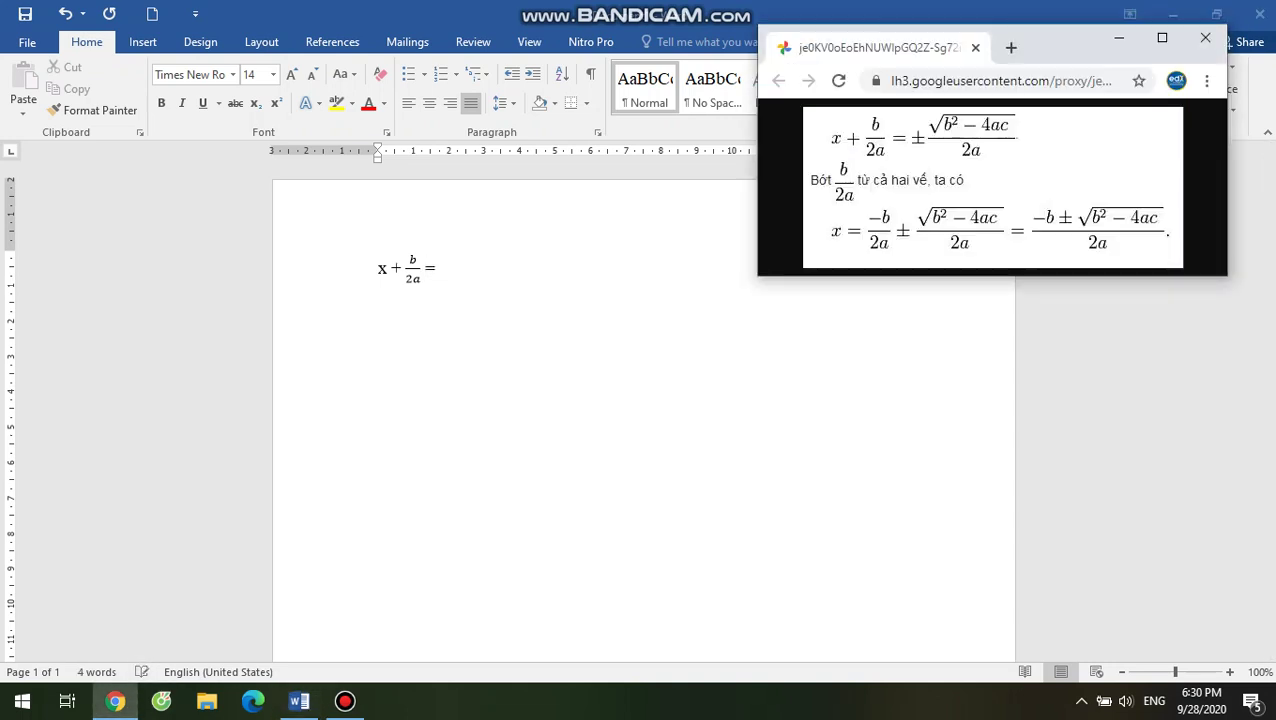
key(alt+Tab)
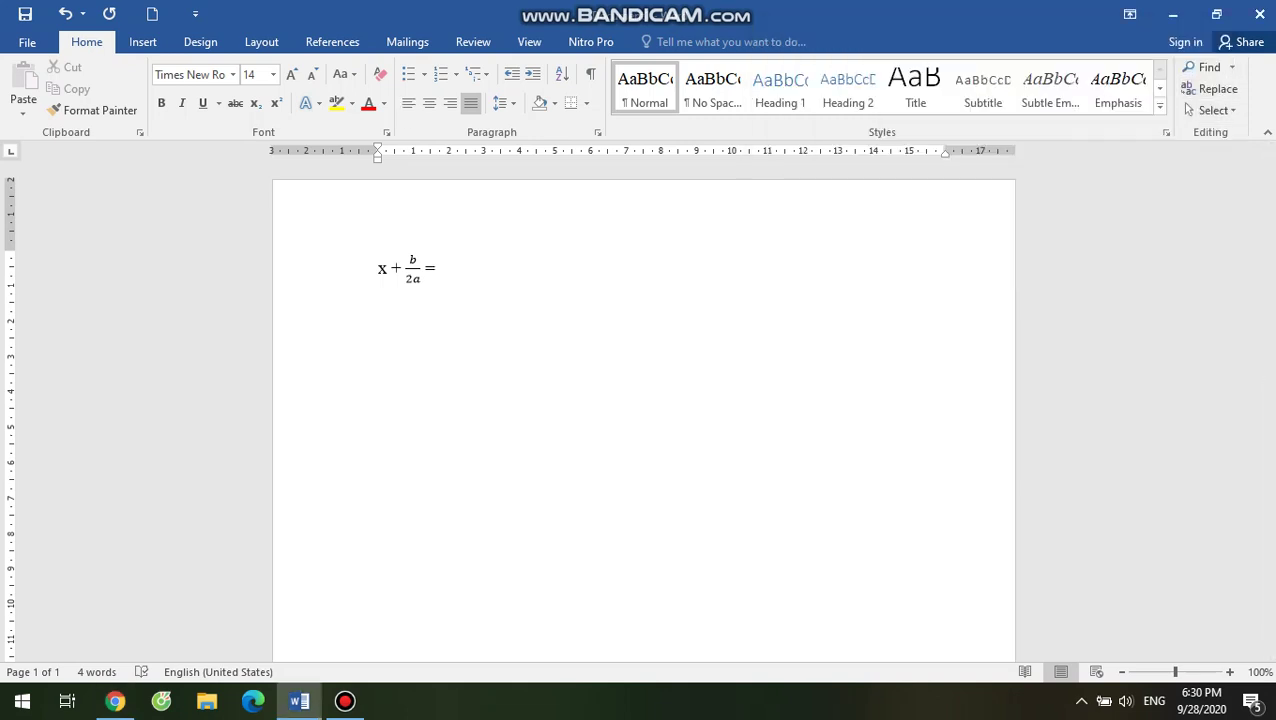
- Insert the ± symbol after the equals sign
click(142, 41)
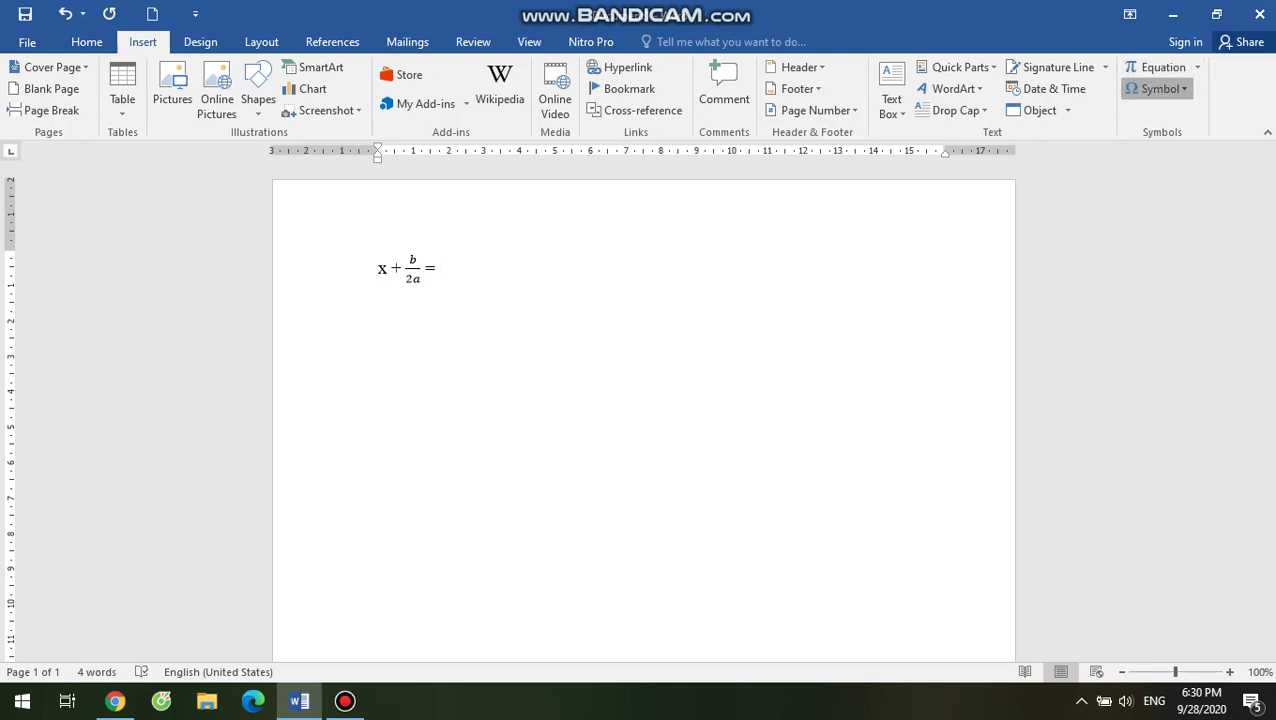
click(1158, 88)
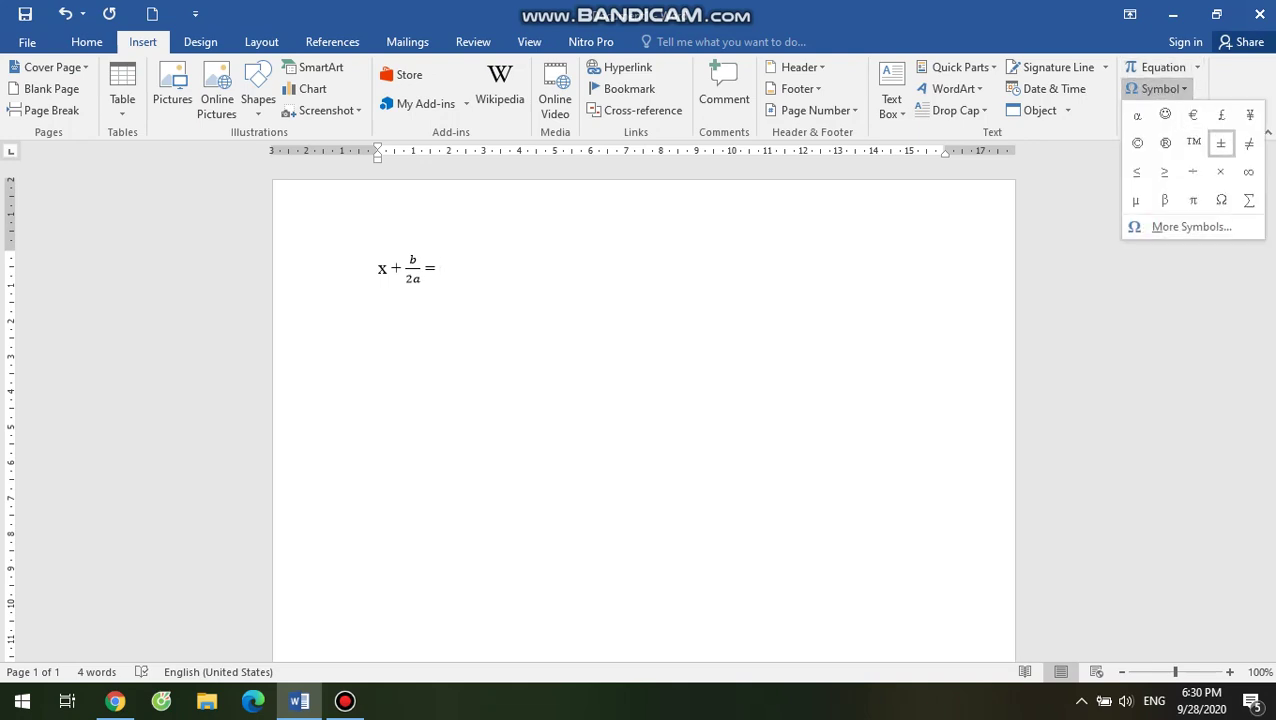
click(1221, 143)
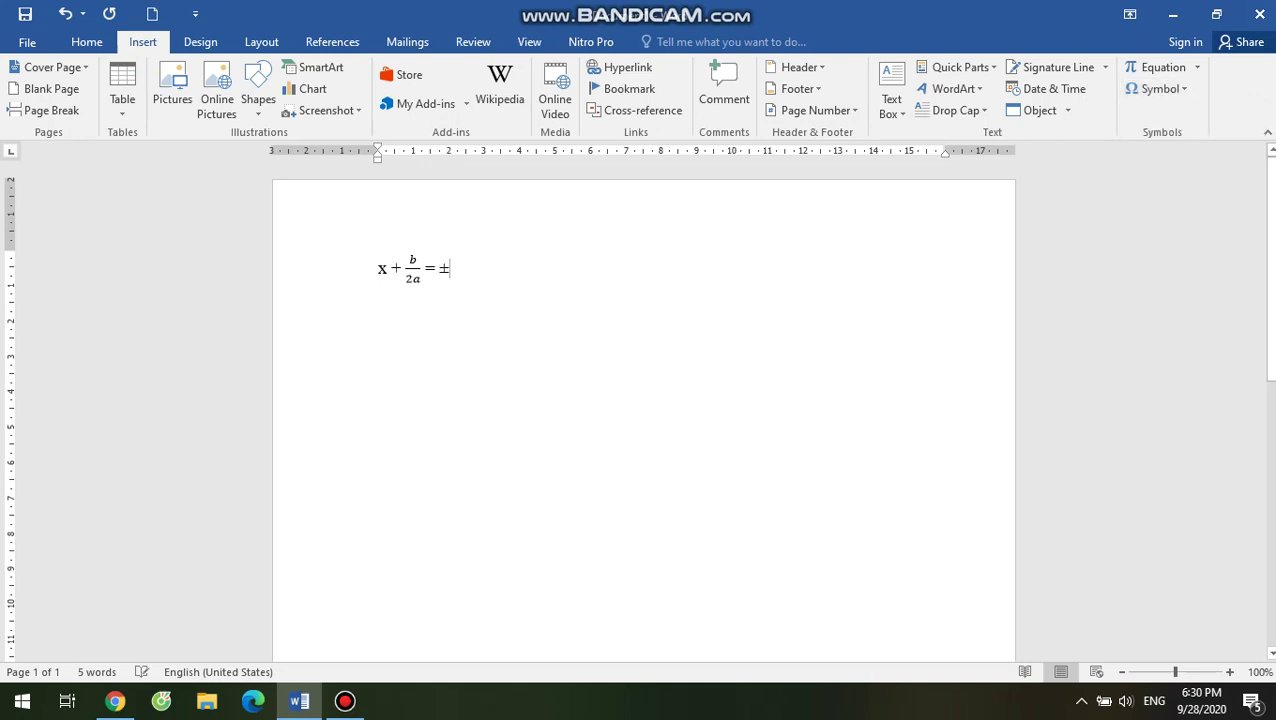
click(115, 701)
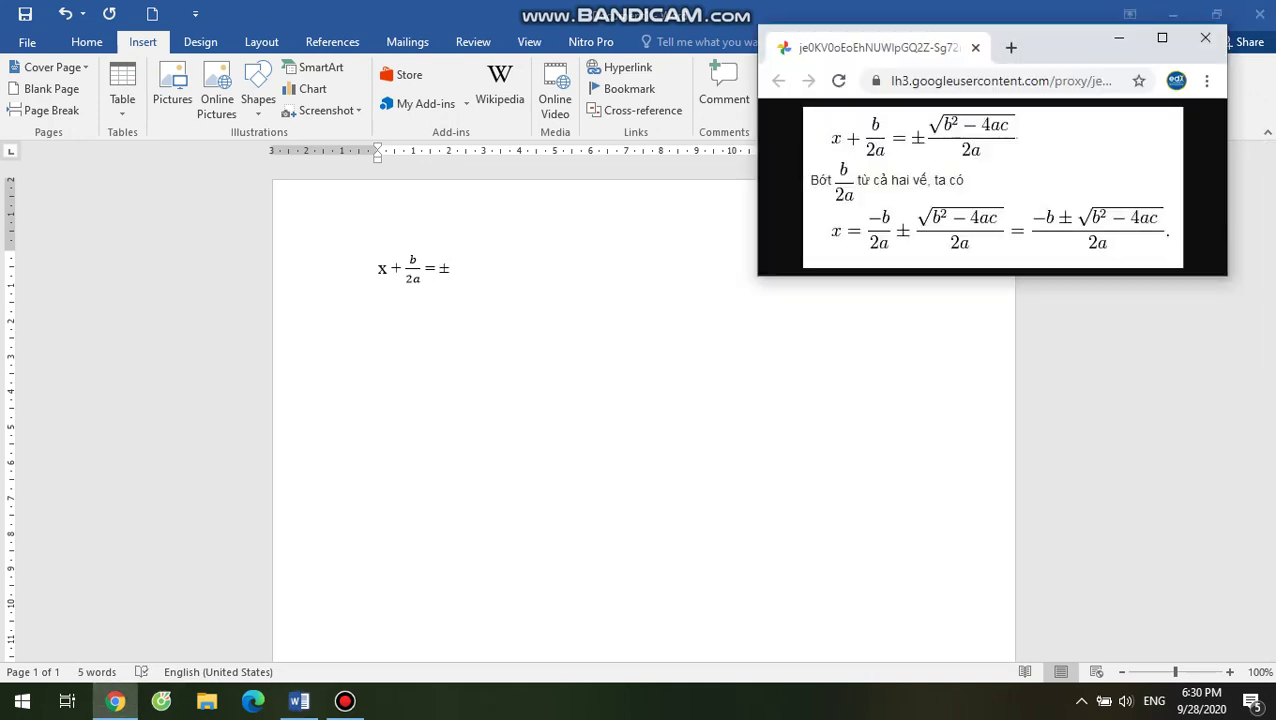
click(115, 701)
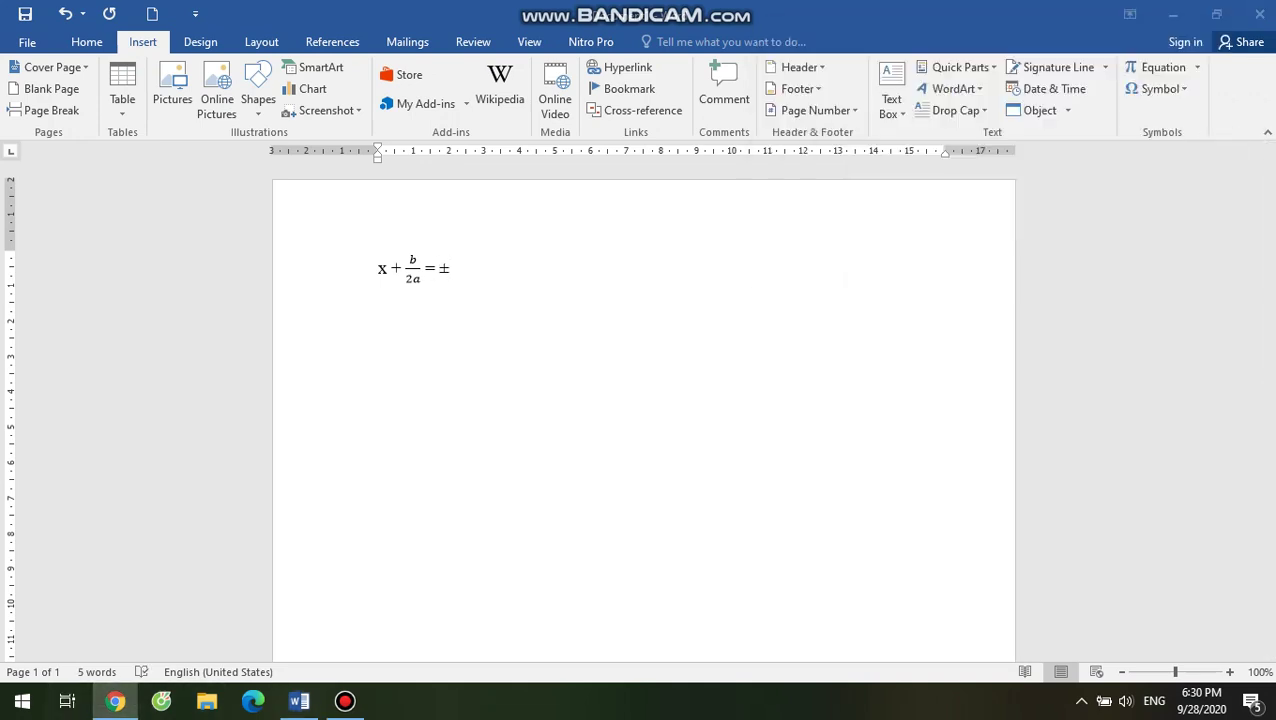
- Start a new equation with a stacked fraction and a square root in its numerator
click(1163, 67)
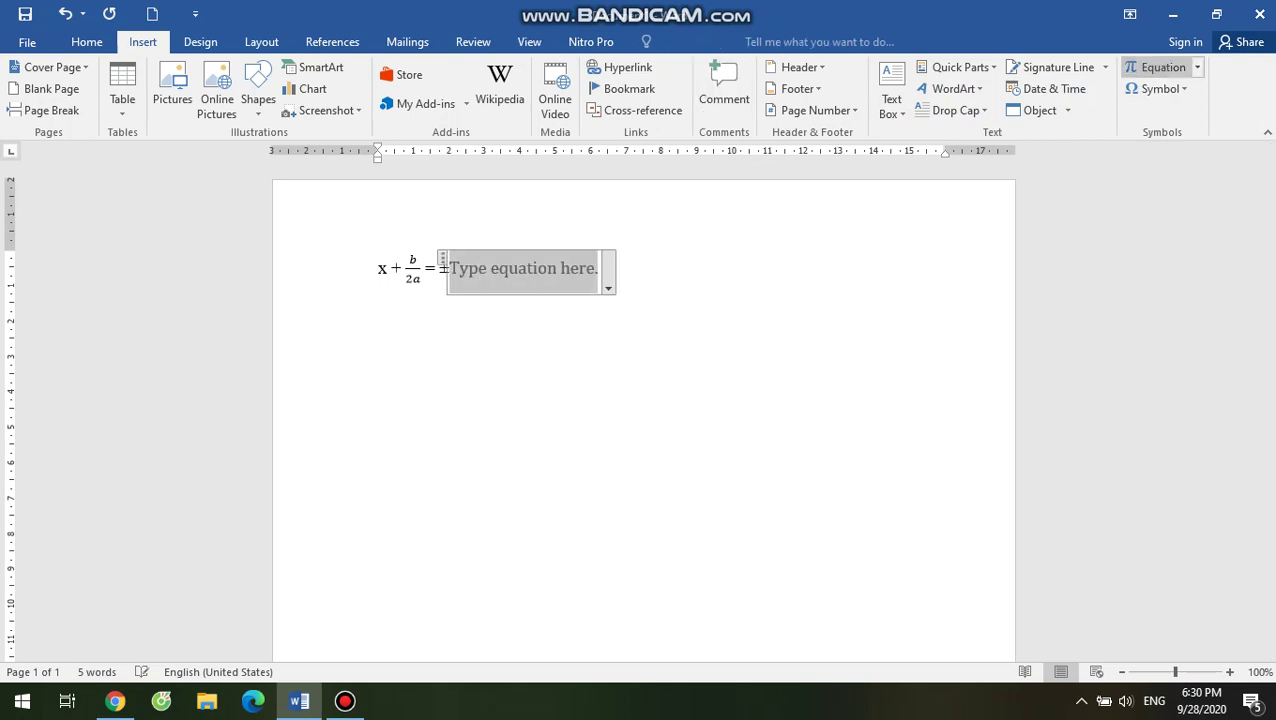
click(753, 95)
click(769, 192)
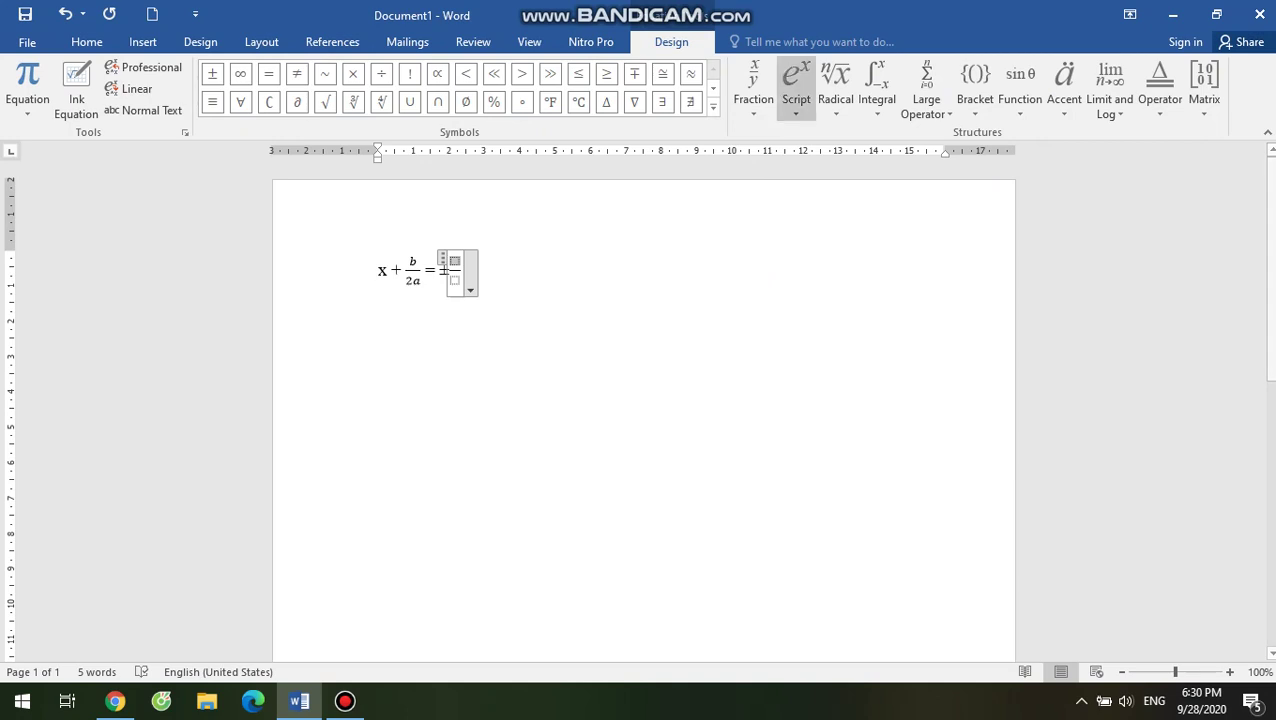
click(836, 95)
click(850, 190)
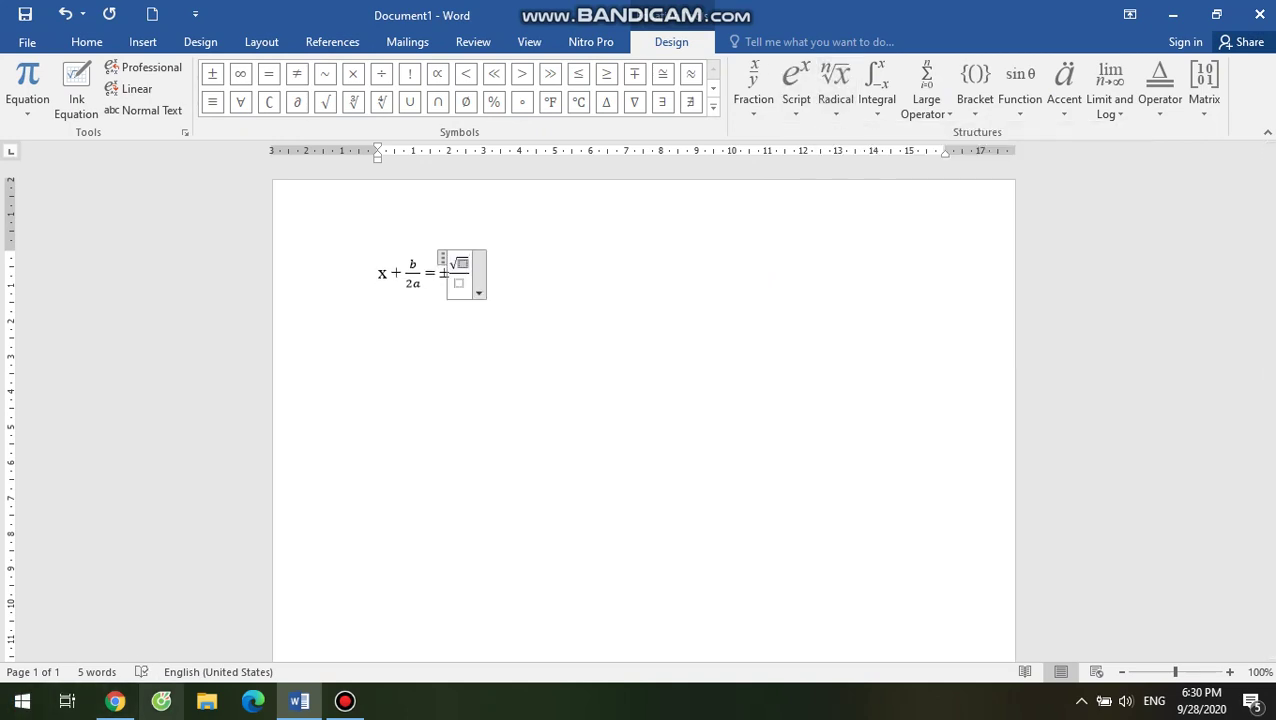
- Type b under the square root in the numerator
click(115, 701)
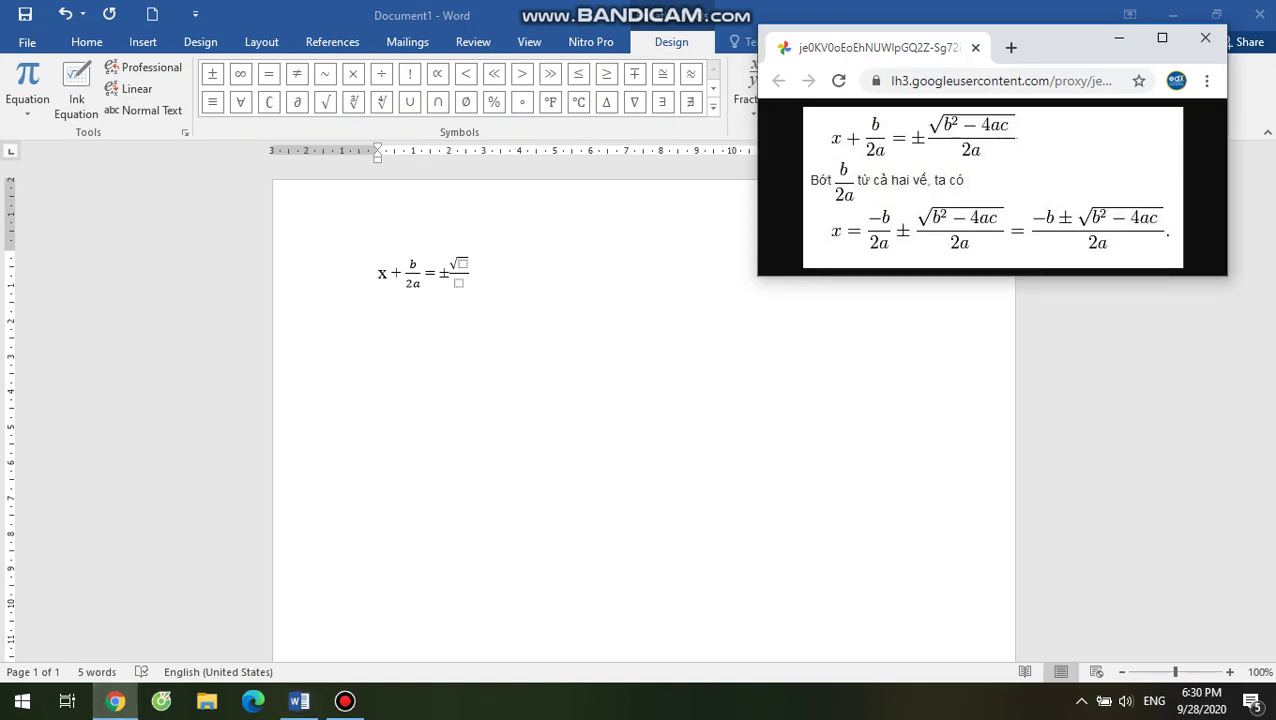
click(299, 701)
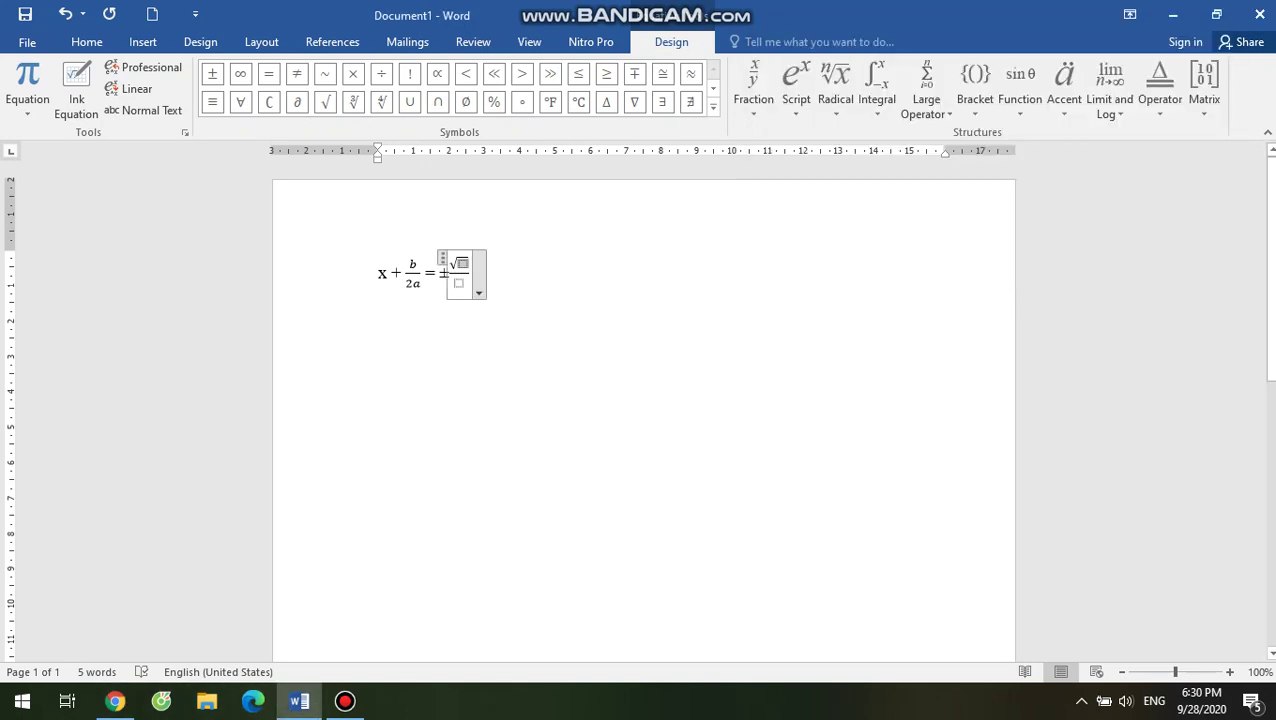
text(b)
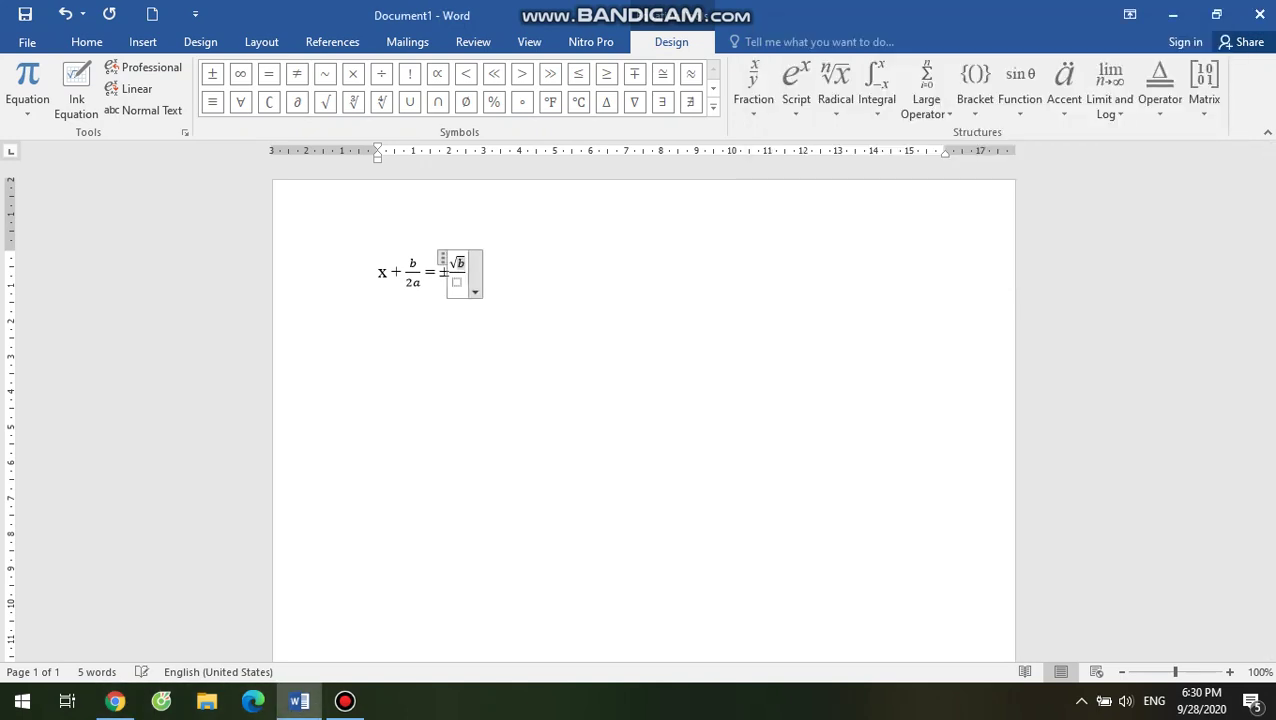
click(86, 41)
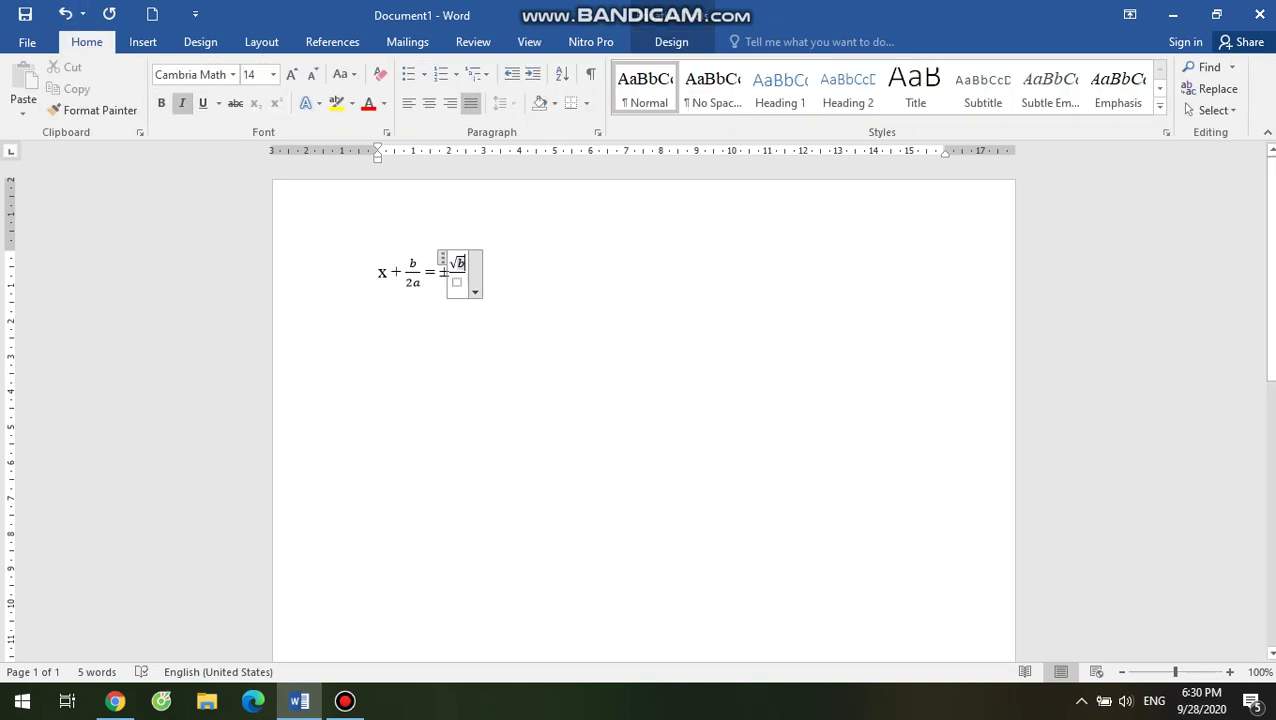
key(Right)
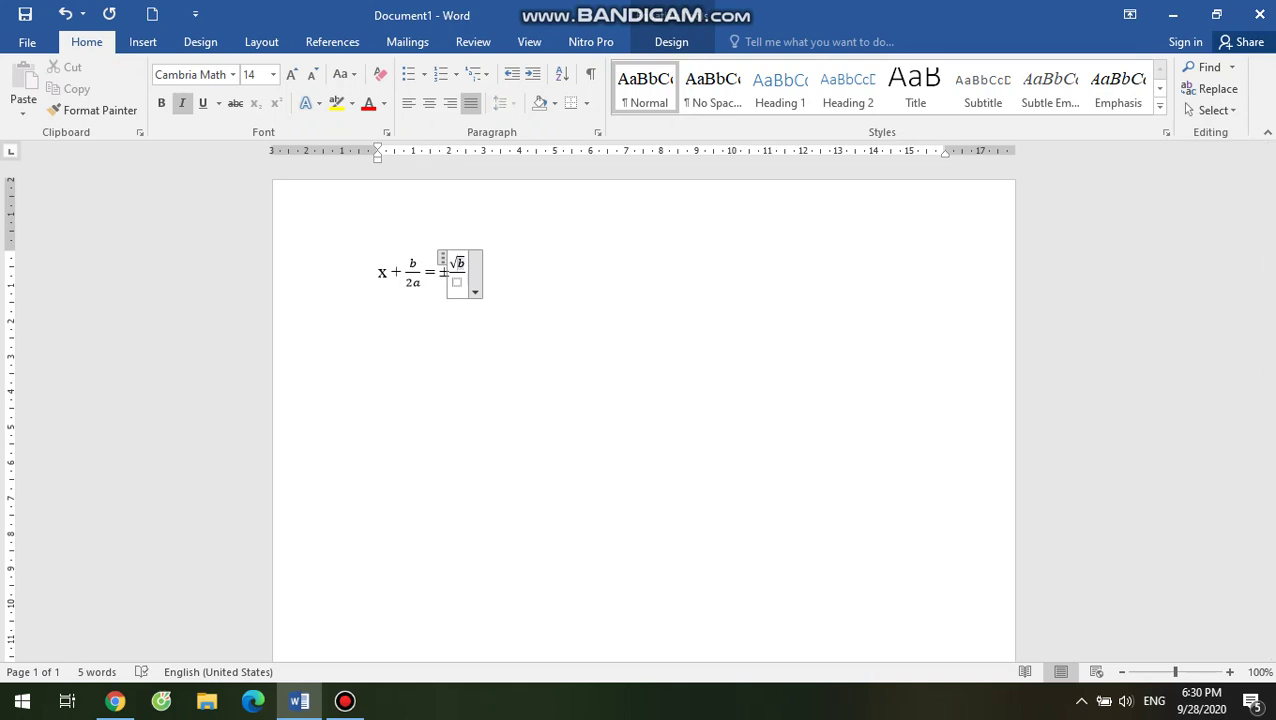
- Place the cursor in the fraction's empty denominator
click(480, 272)
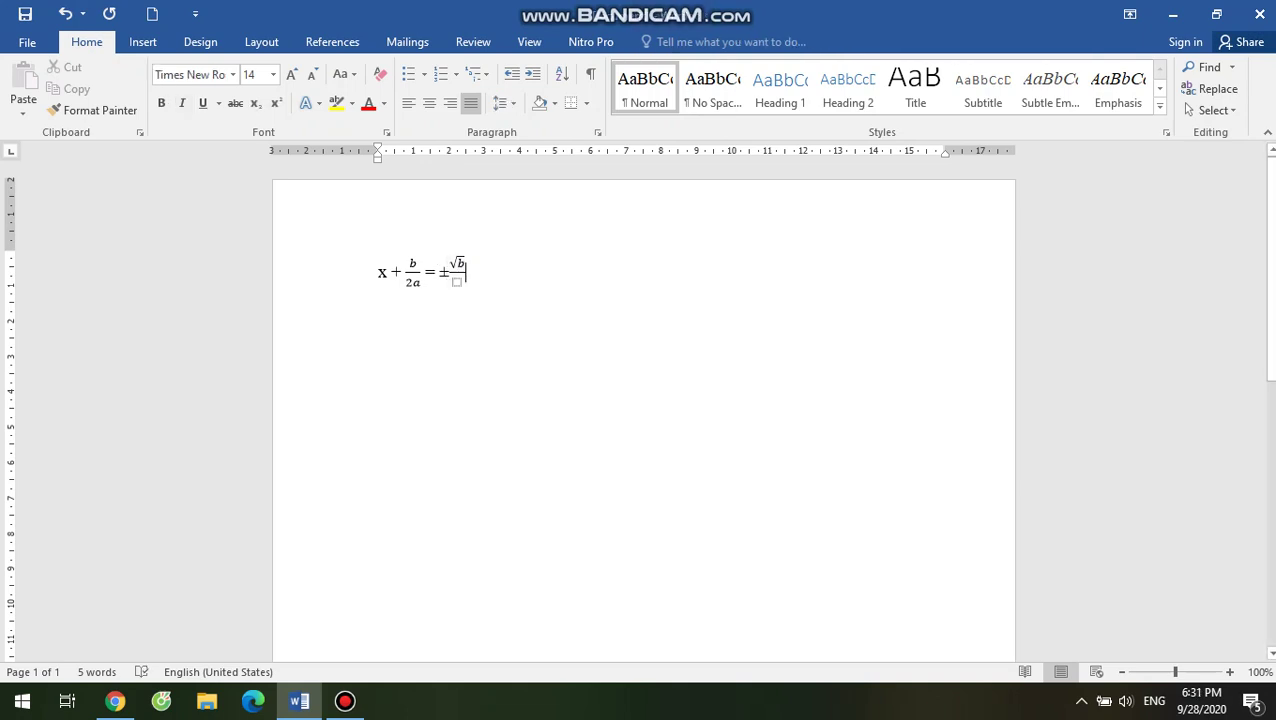
click(464, 264)
click(456, 281)
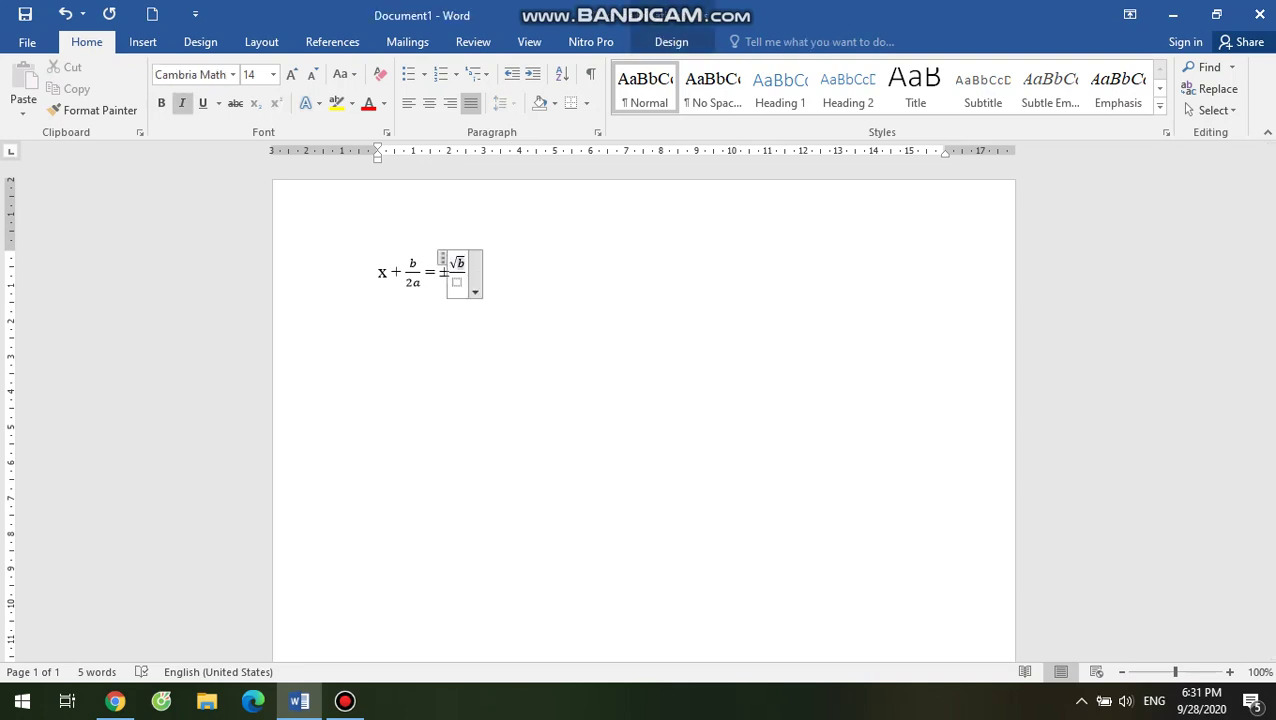
click(345, 701)
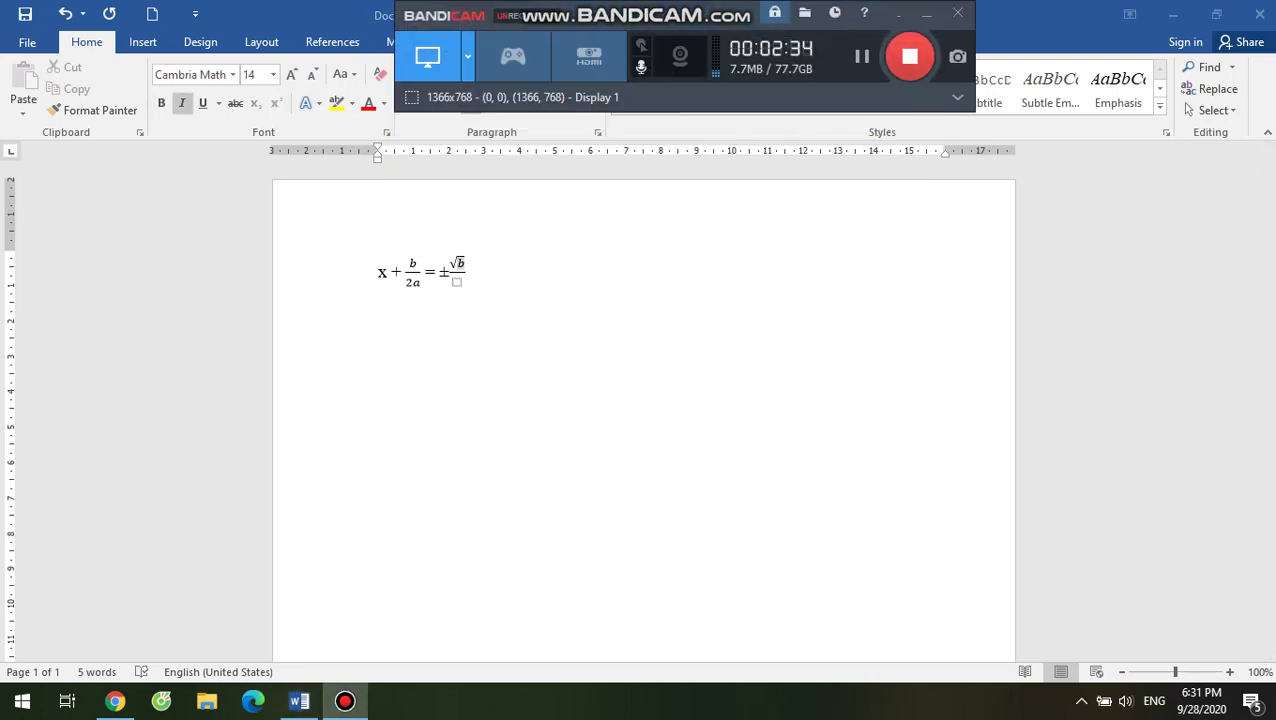
click(927, 13)
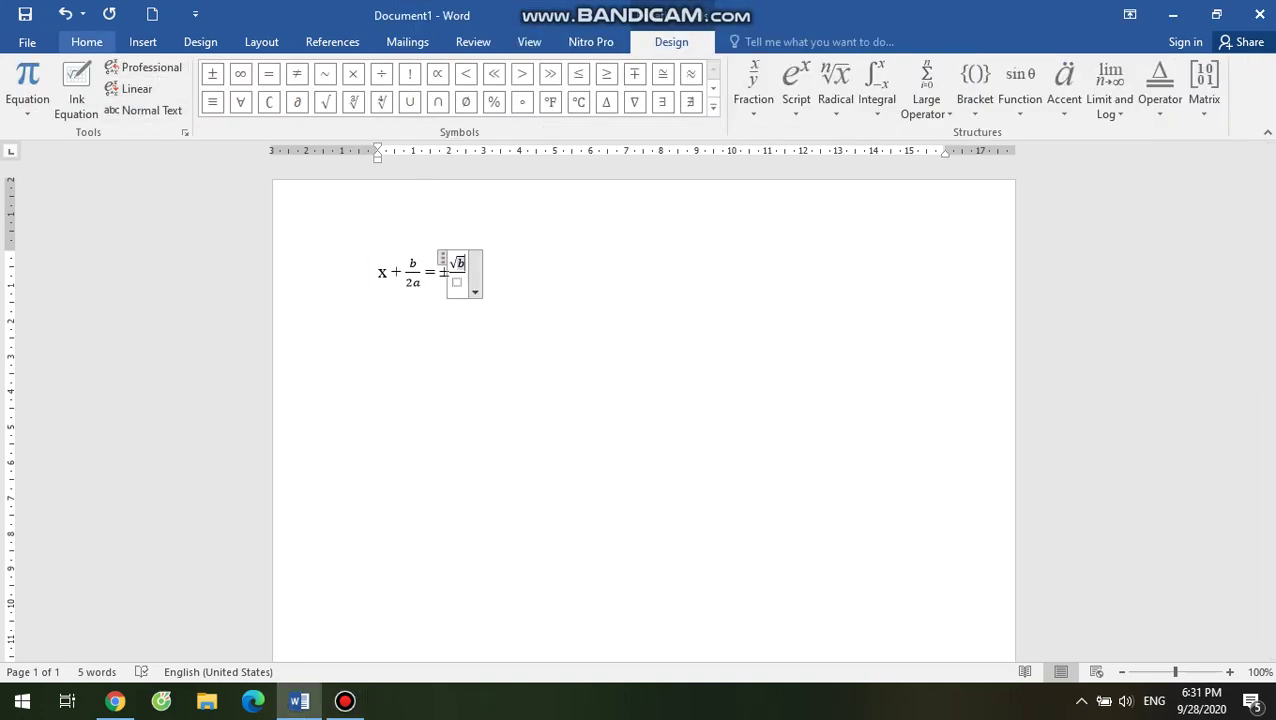
click(87, 41)
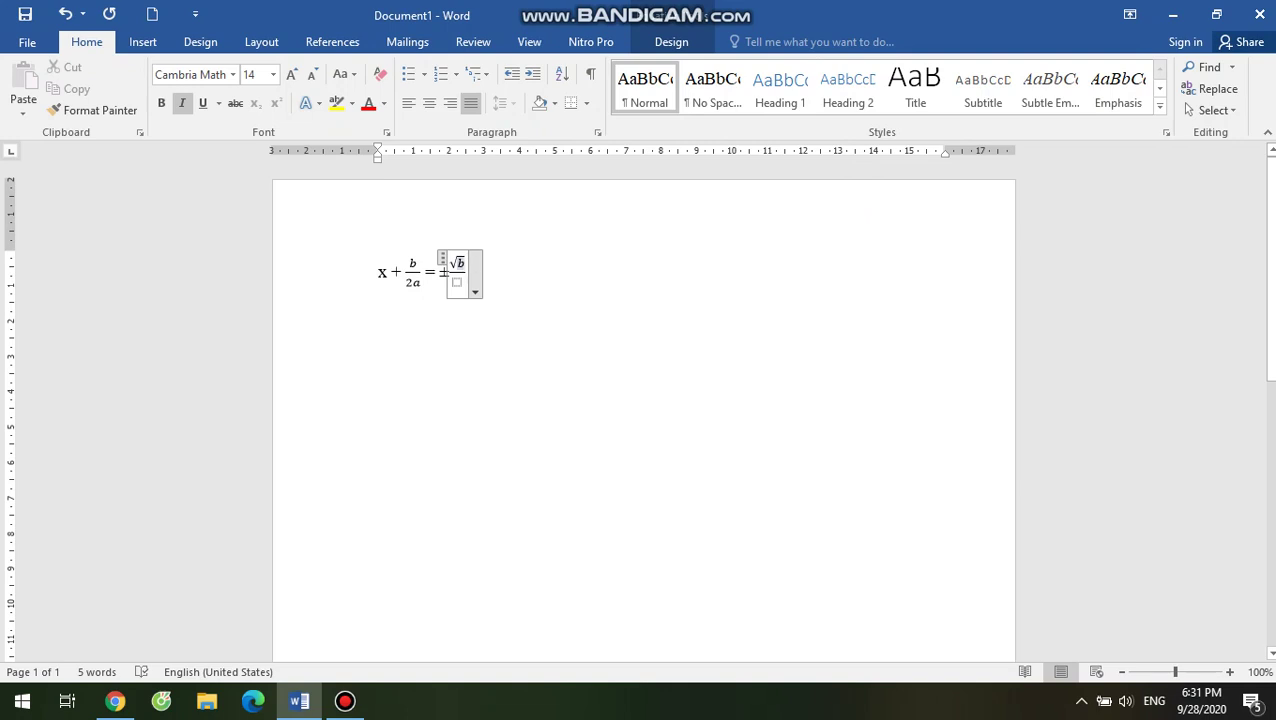
- Replace the b under the square root with b²−4ac using a superscript template
key(BackSpace)
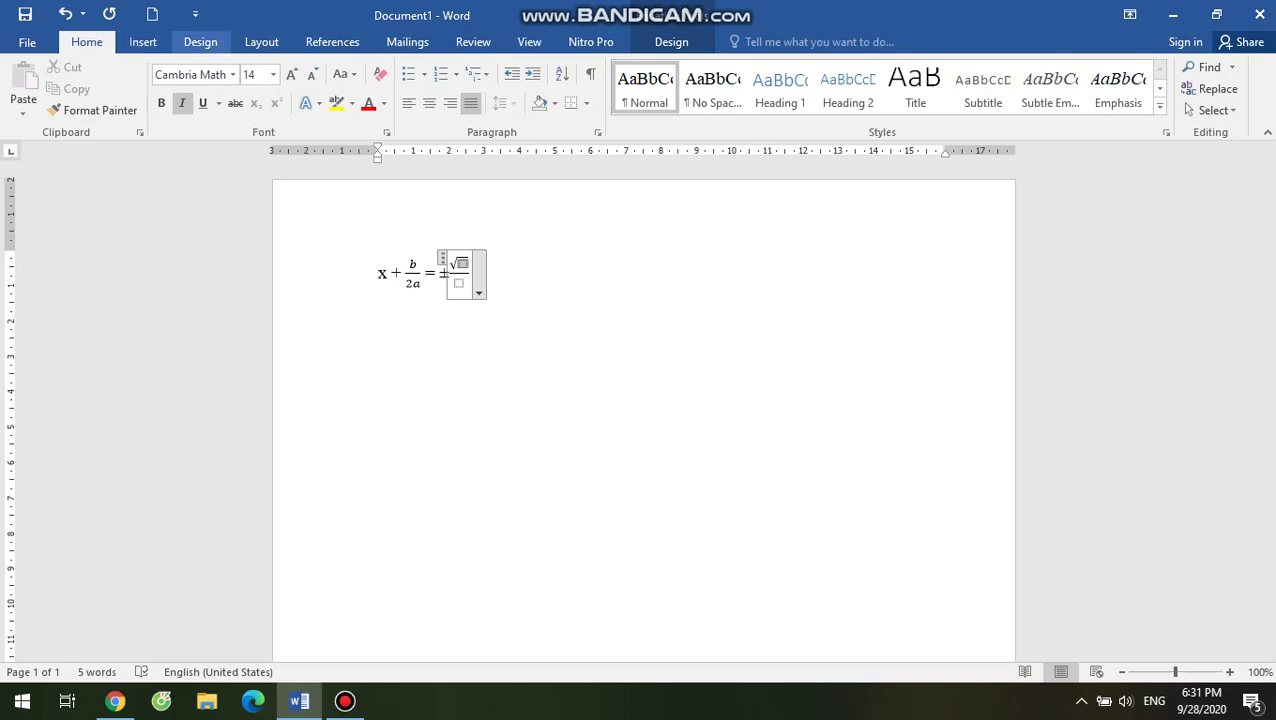
click(671, 41)
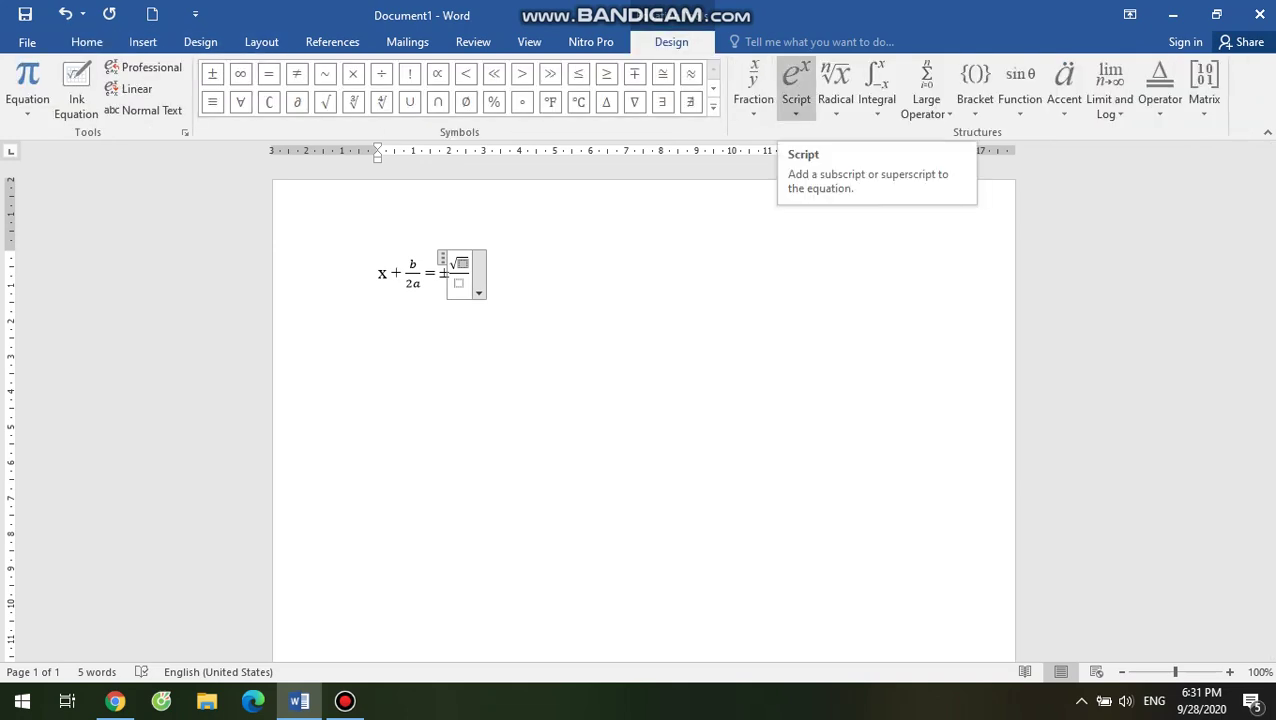
click(796, 85)
click(816, 190)
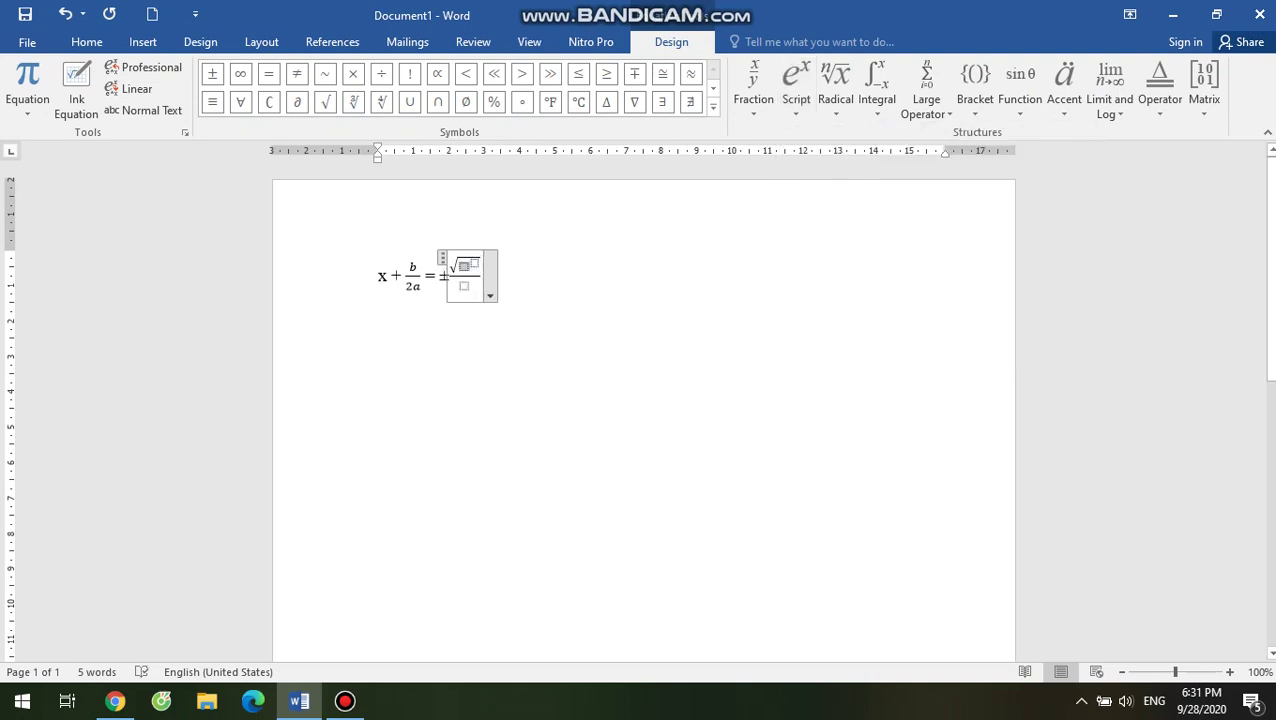
text(b/)
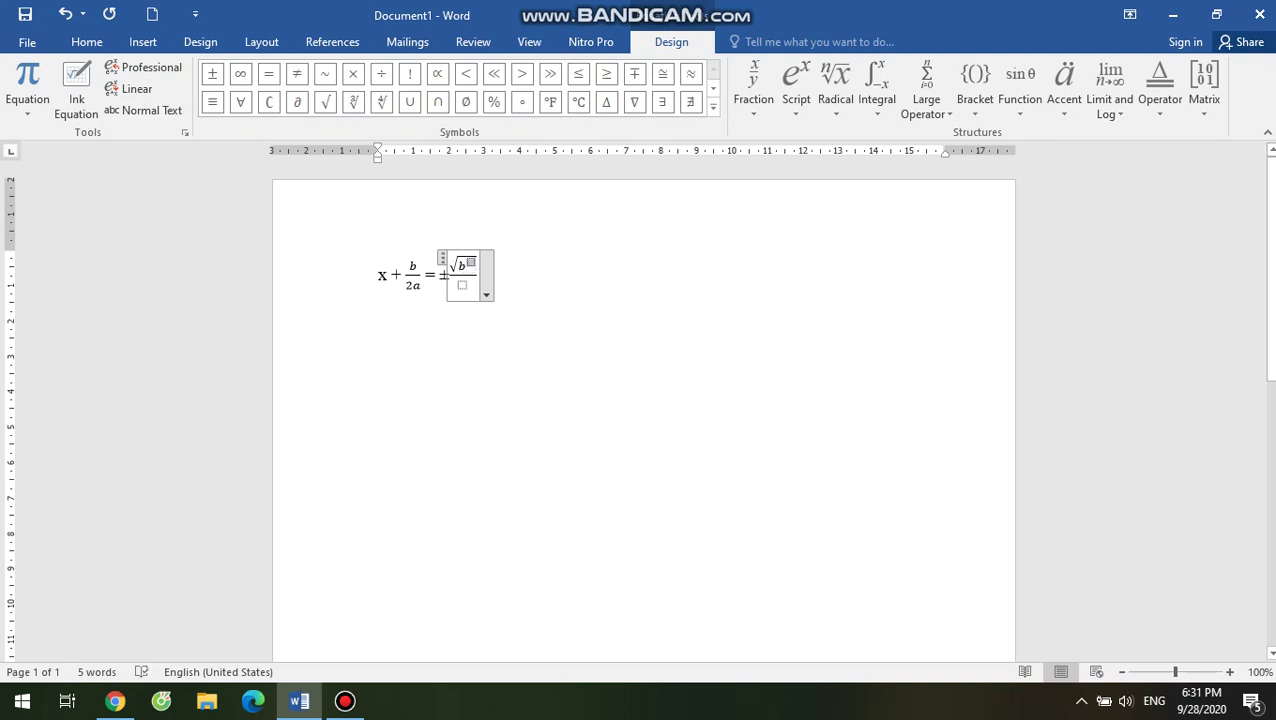
text(2)
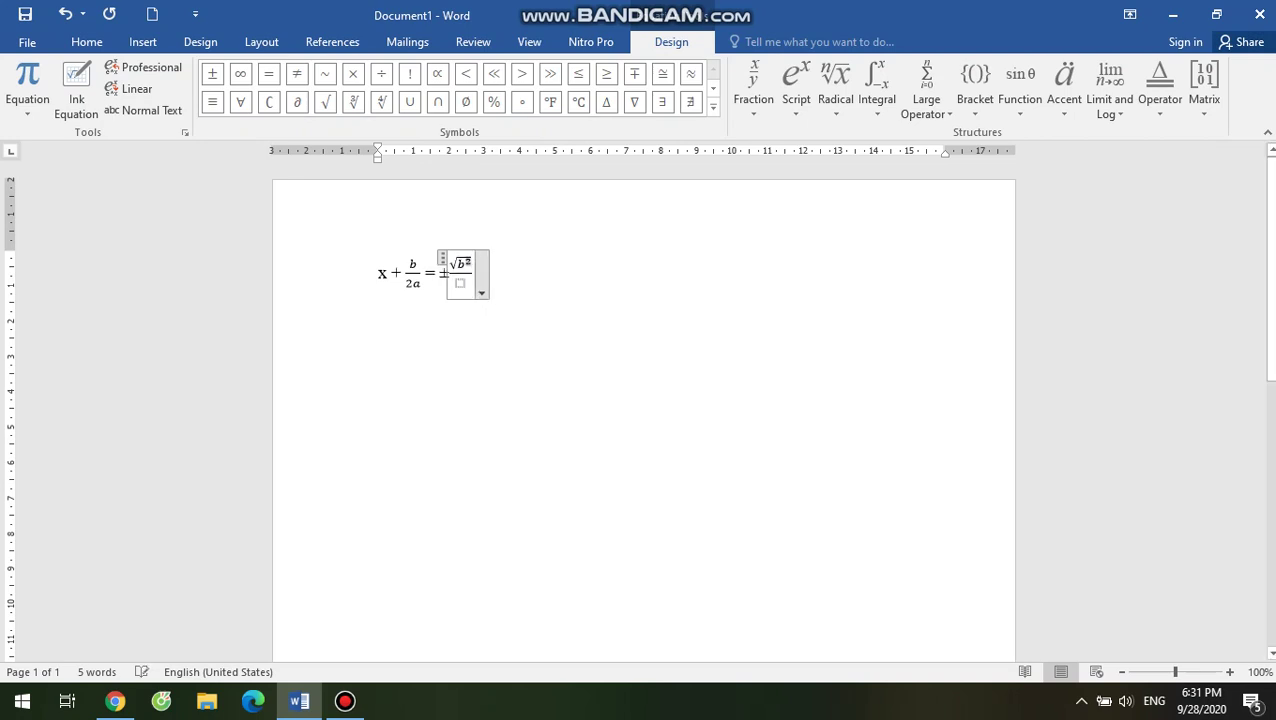
key(Right)
text(-)
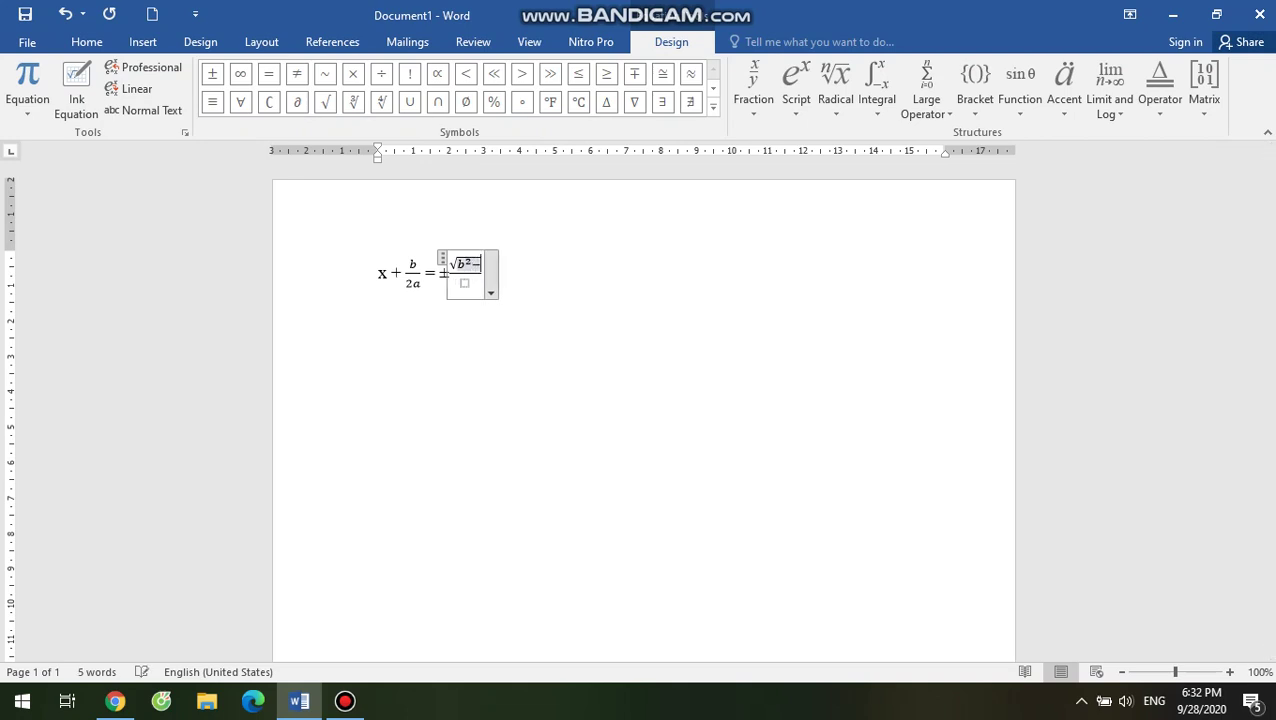
text(4a)
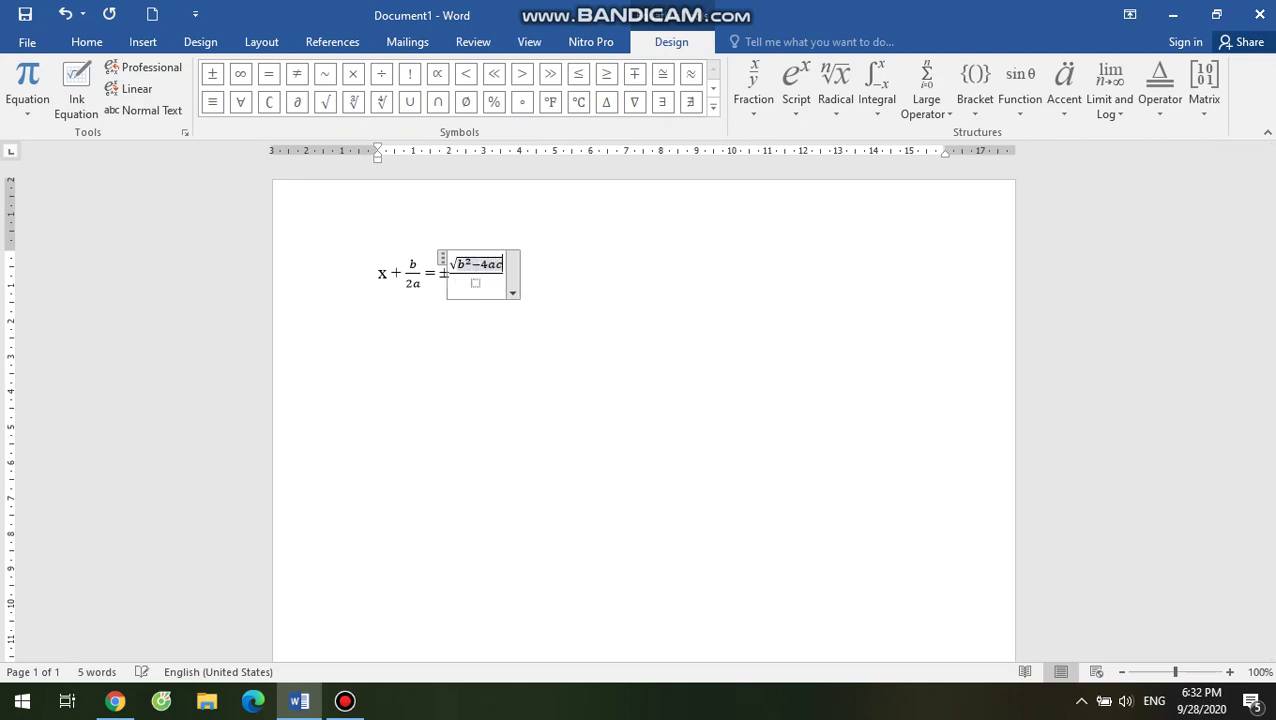
text(c)
click(115, 701)
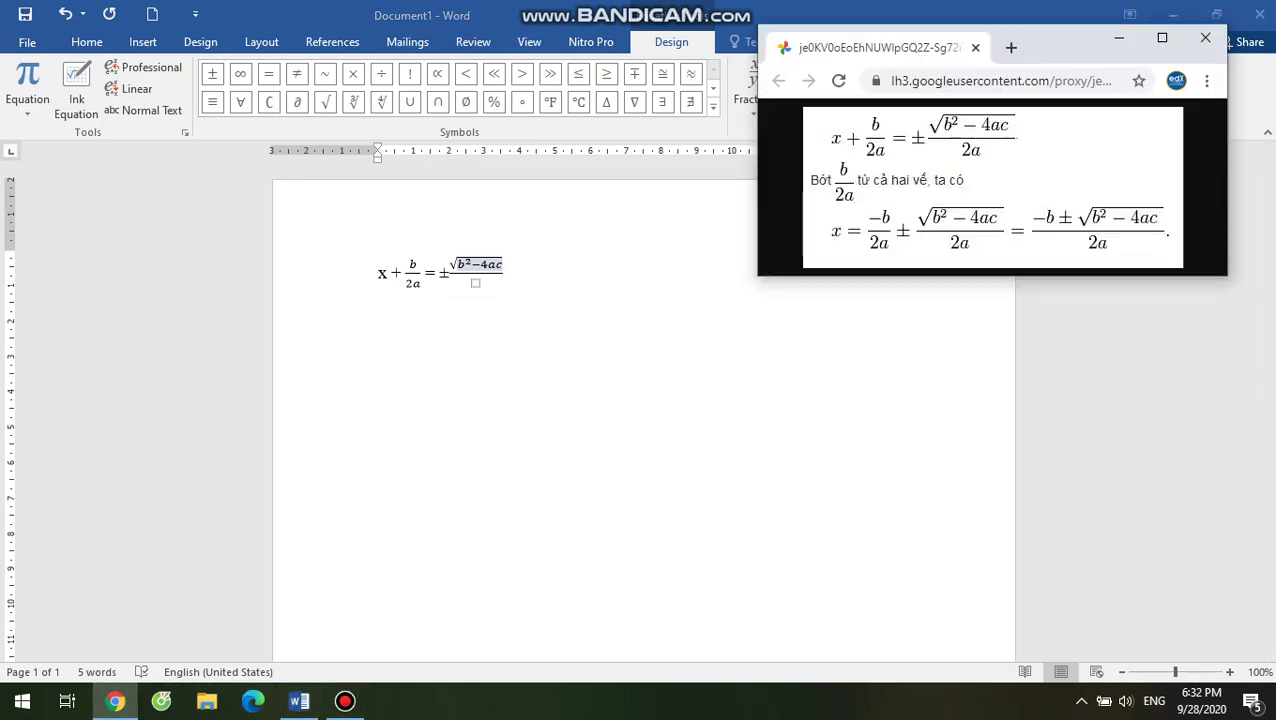
click(299, 701)
- Fill the denominator with 2a, then start a new line with the word 'Bớt'
text(2)
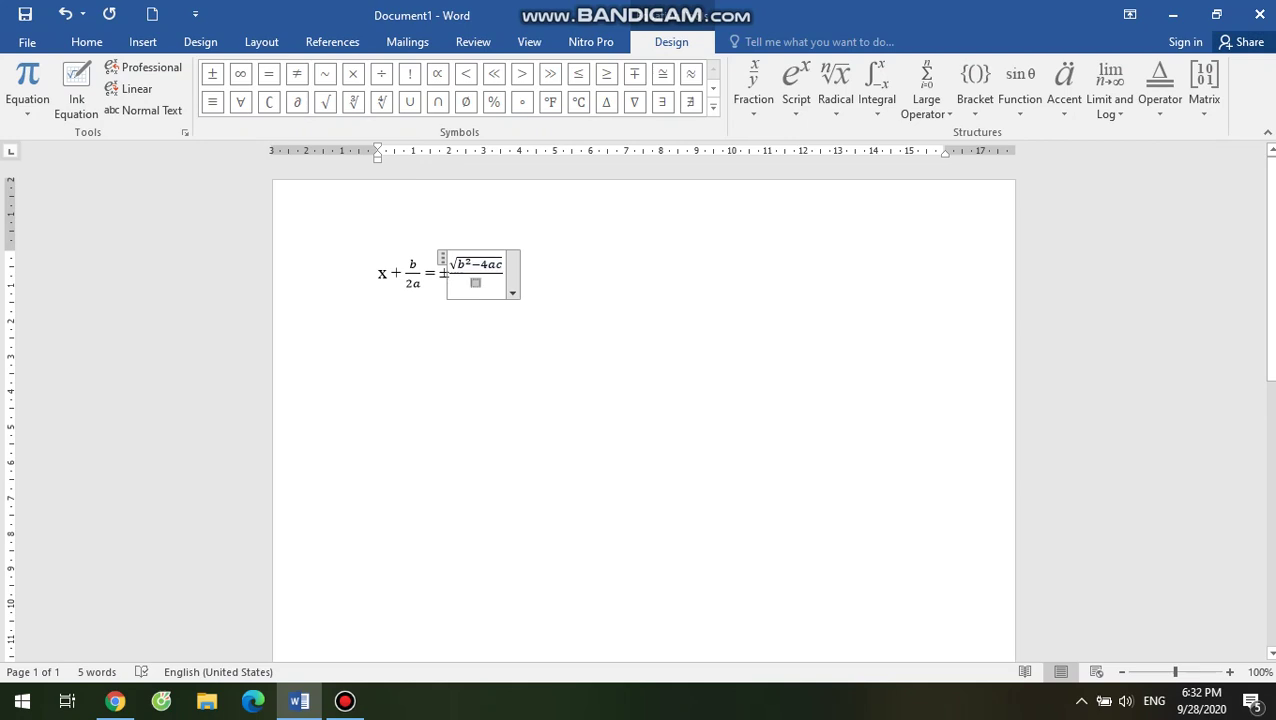
text(a)
click(640, 420)
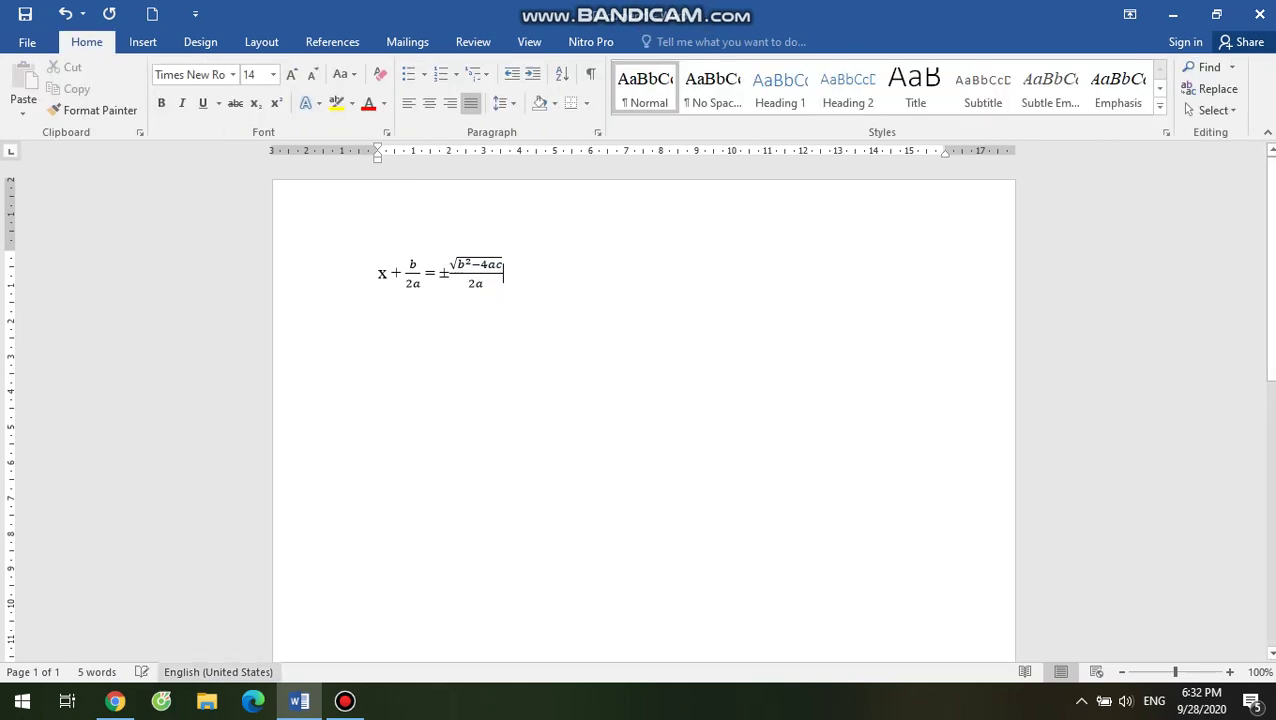
click(115, 701)
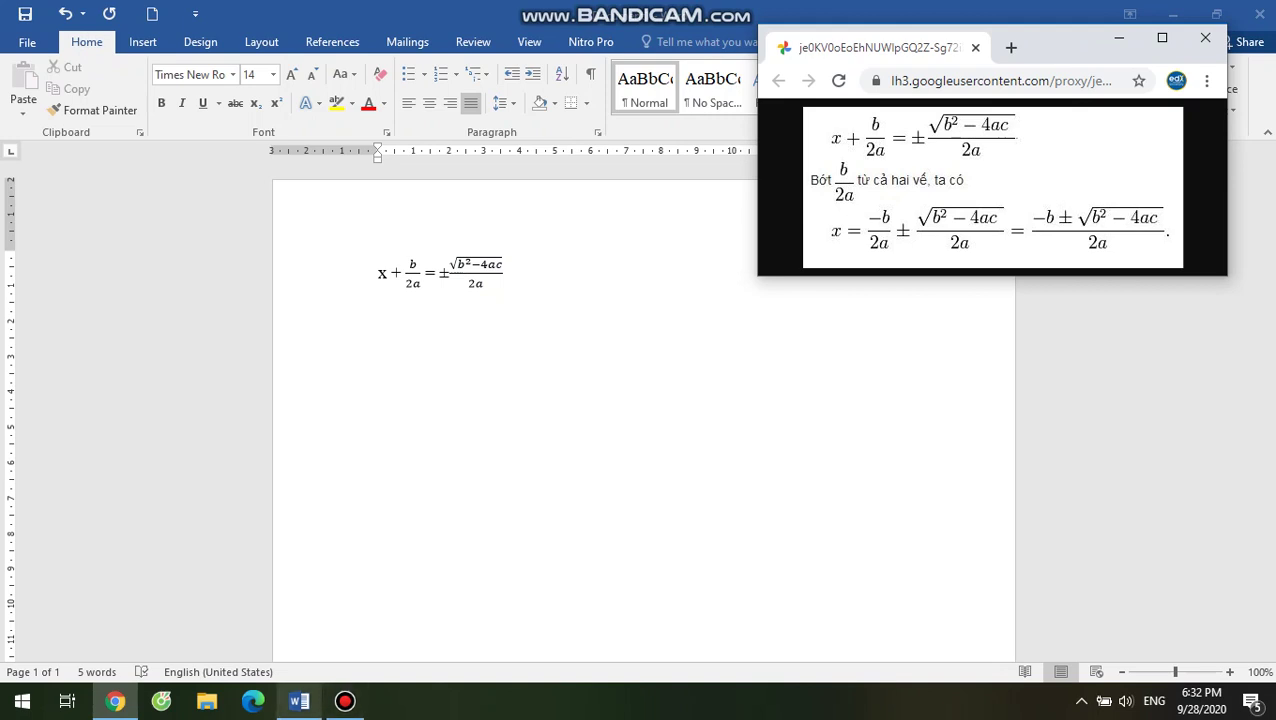
click(299, 701)
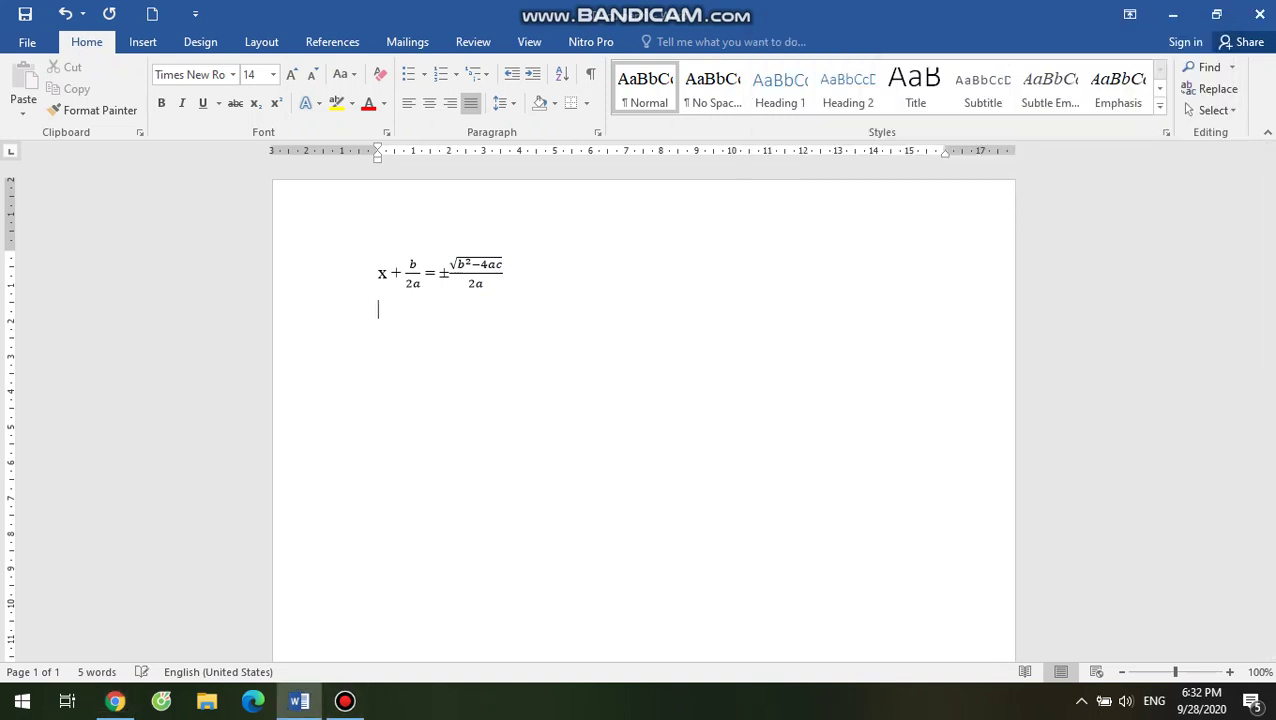
text(Bótw)
click(142, 41)
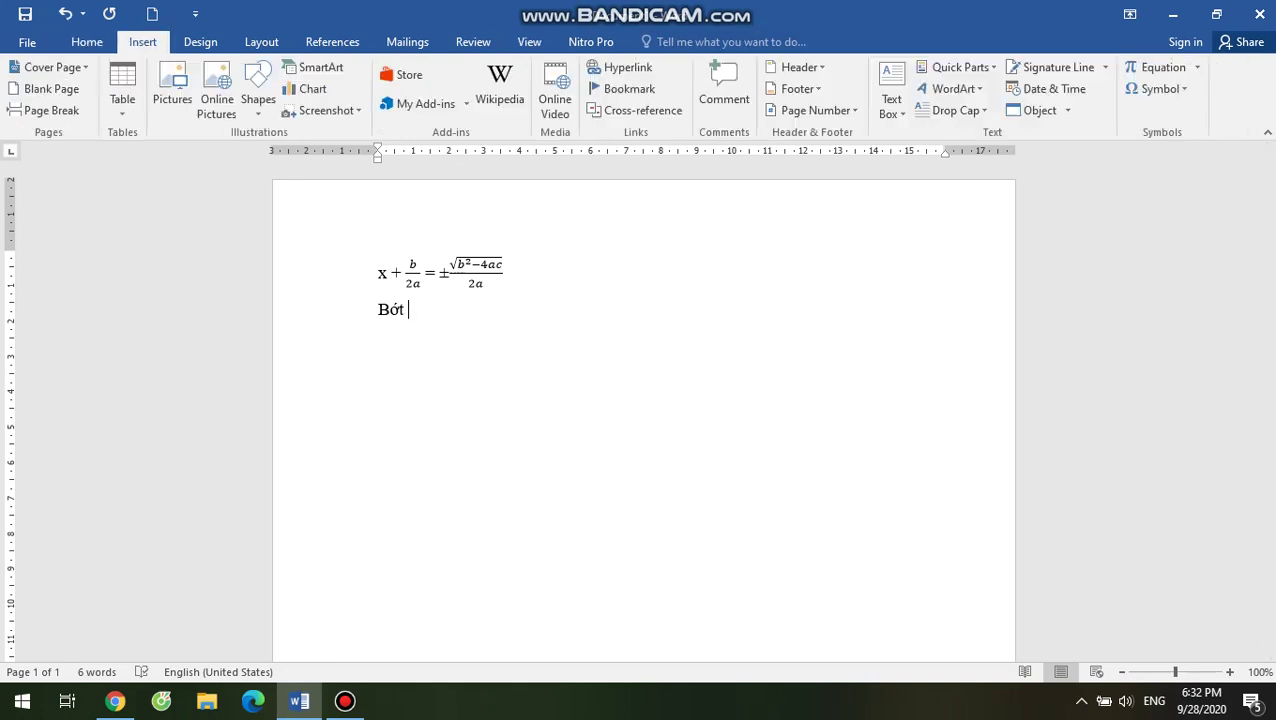
- Add the stacked equation fraction b/2a after 'Bớt'
click(1160, 67)
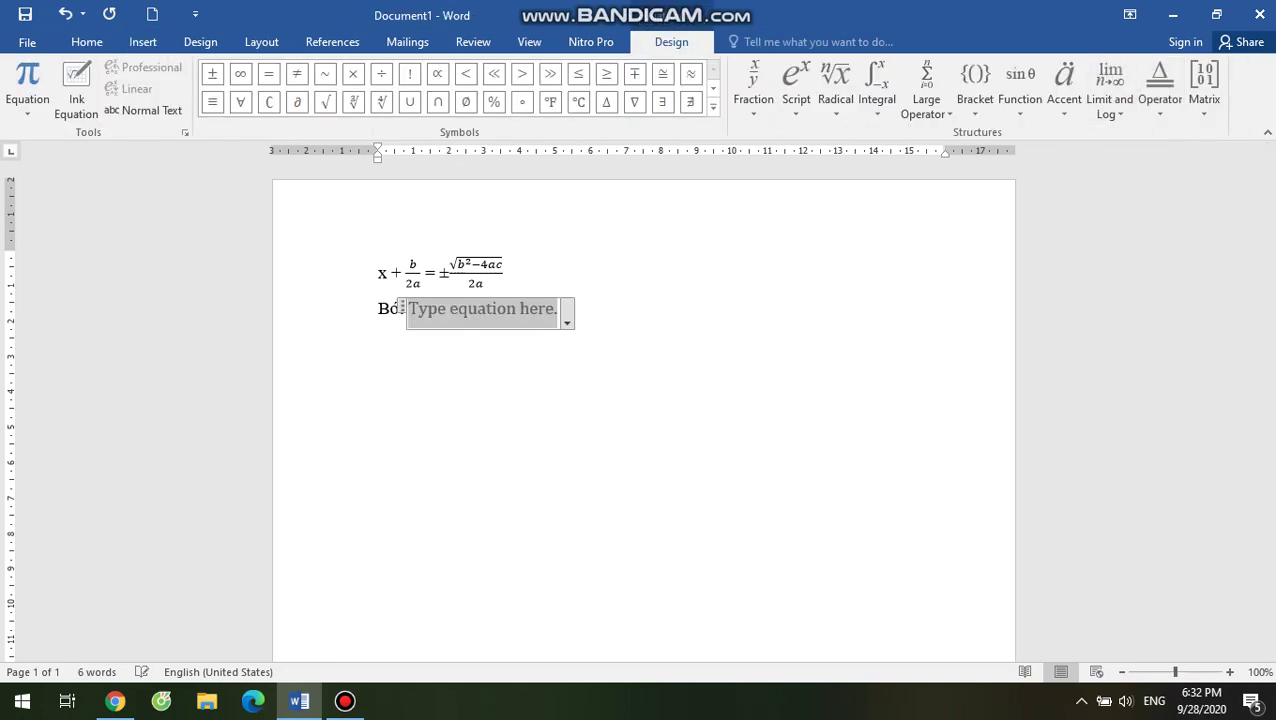
click(753, 85)
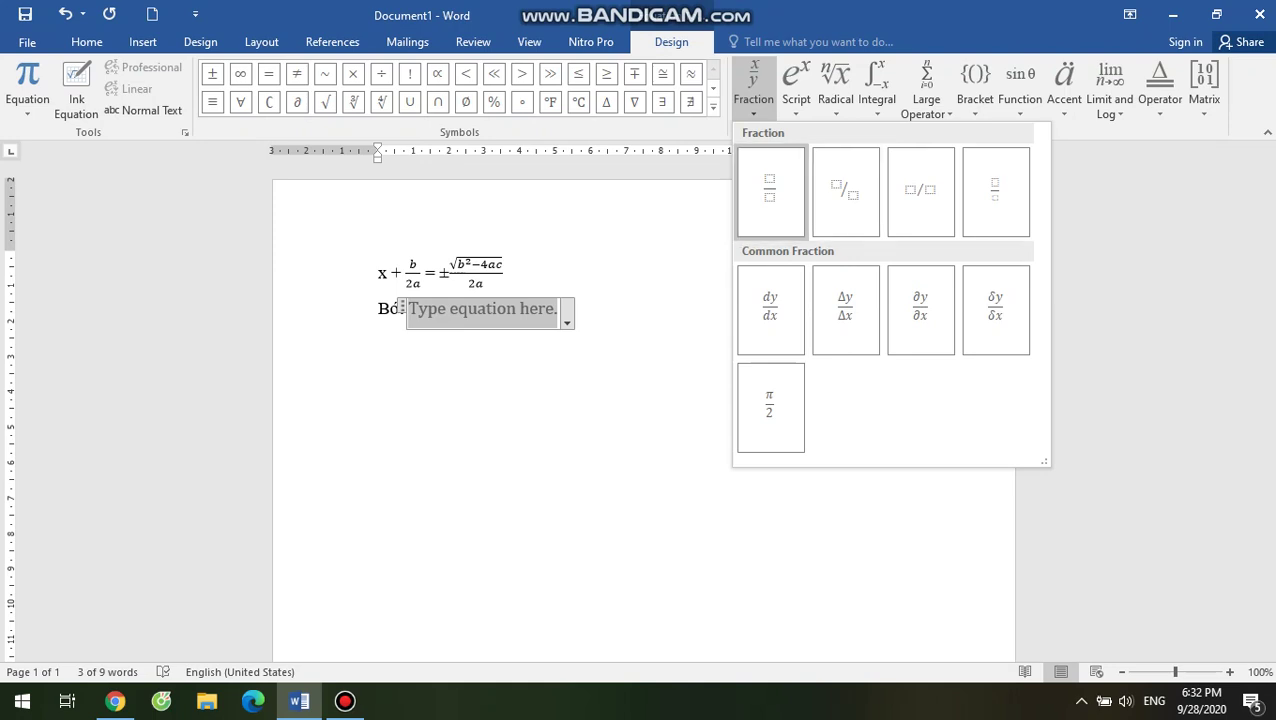
click(768, 192)
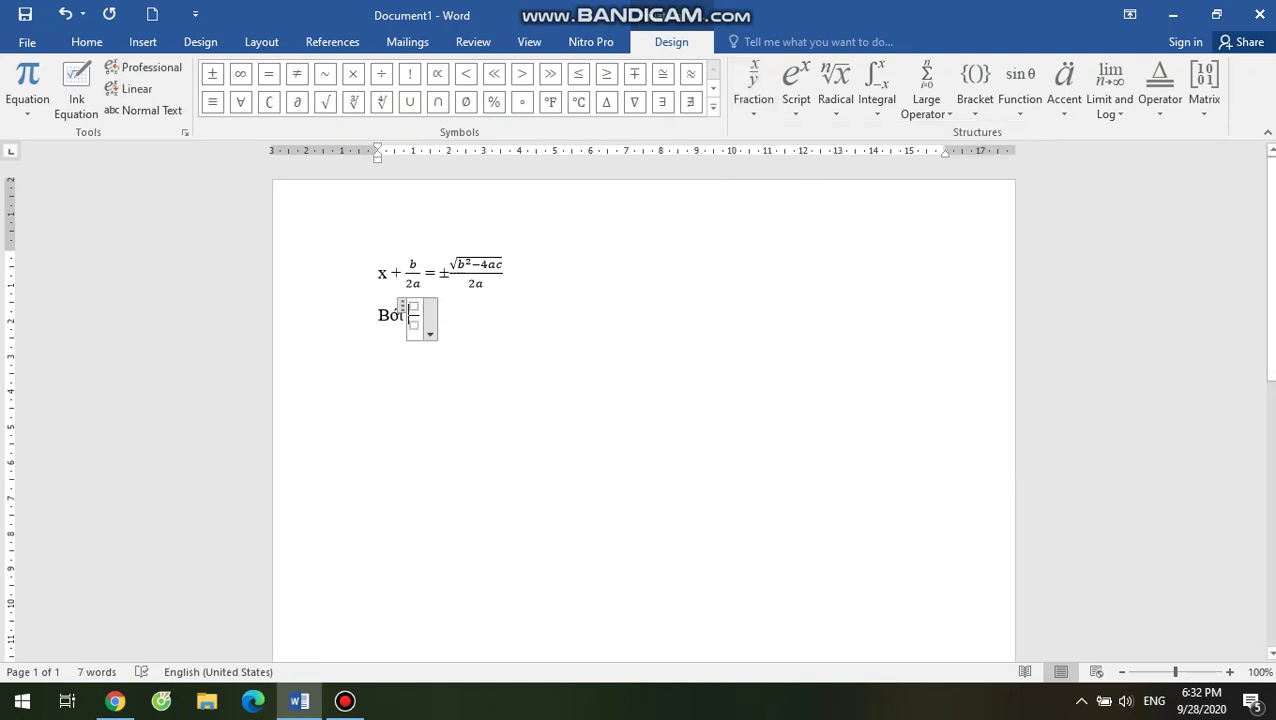
text(2)
click(413, 323)
text(2a)
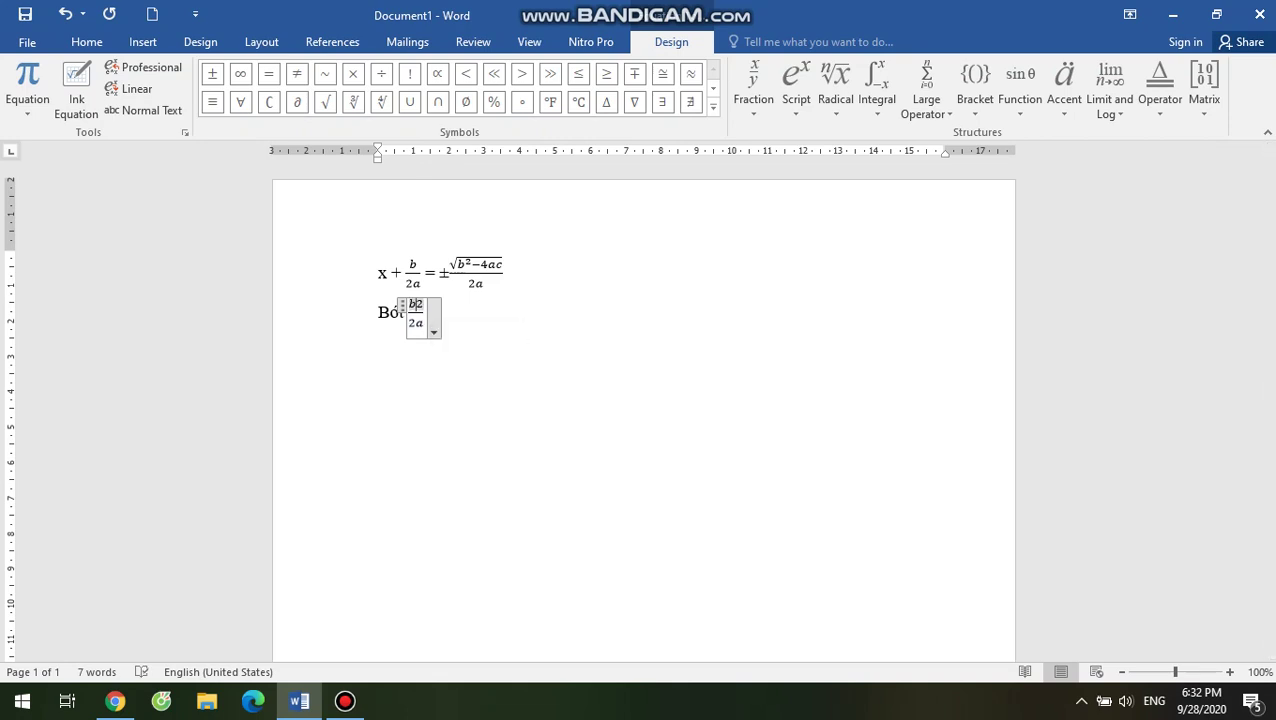
key(BackSpace)
key(End)
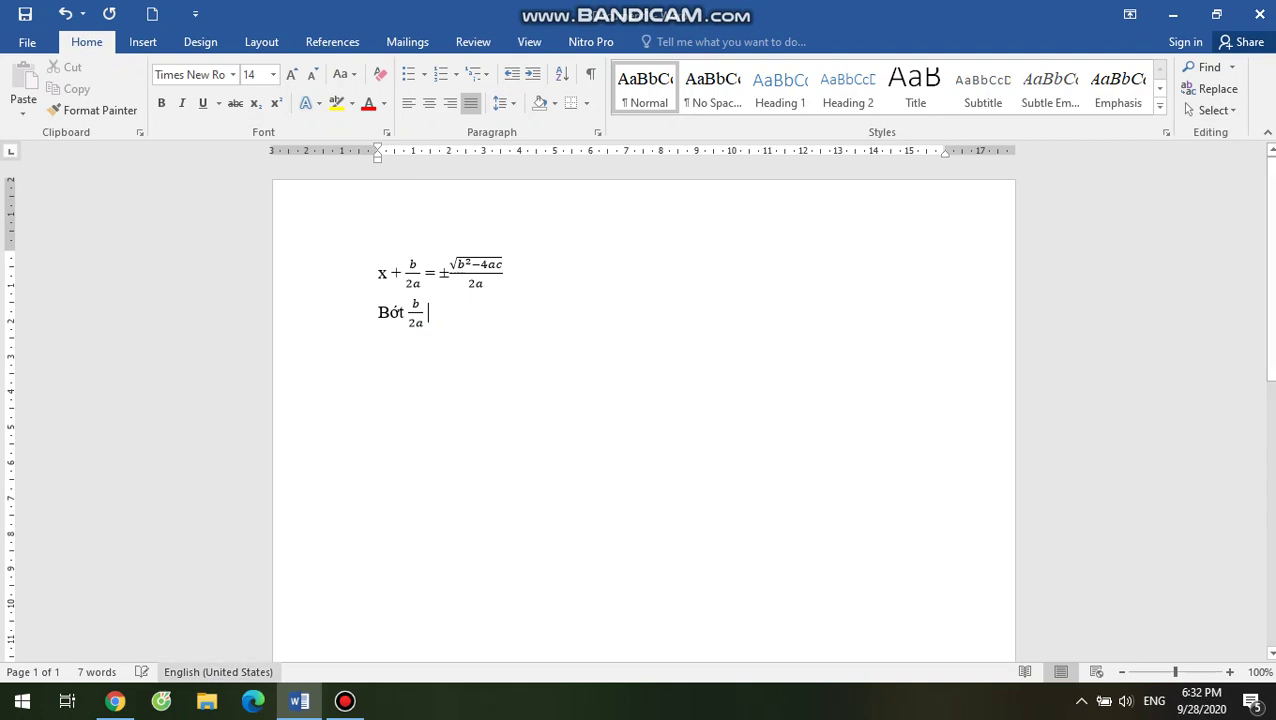
- Continue the line with 'từ cả hai vế, ta có:' and start a new line
click(115, 701)
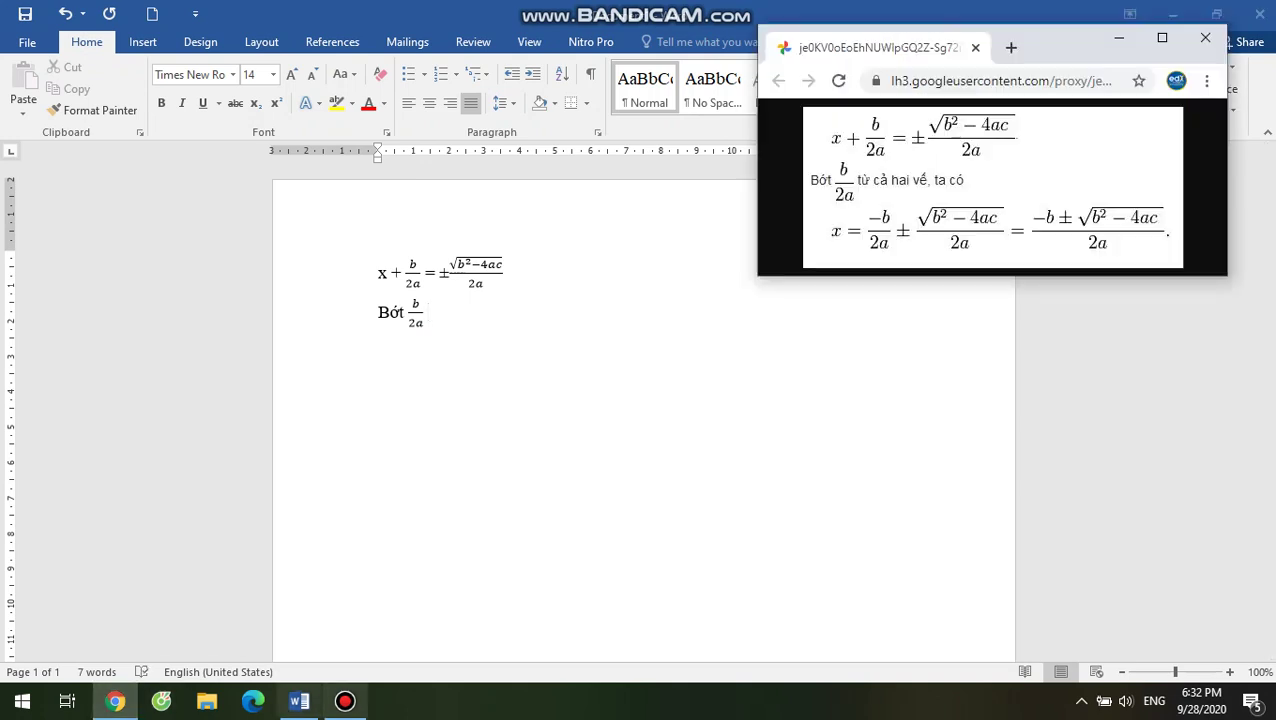
click(299, 701)
text(tưừ c)
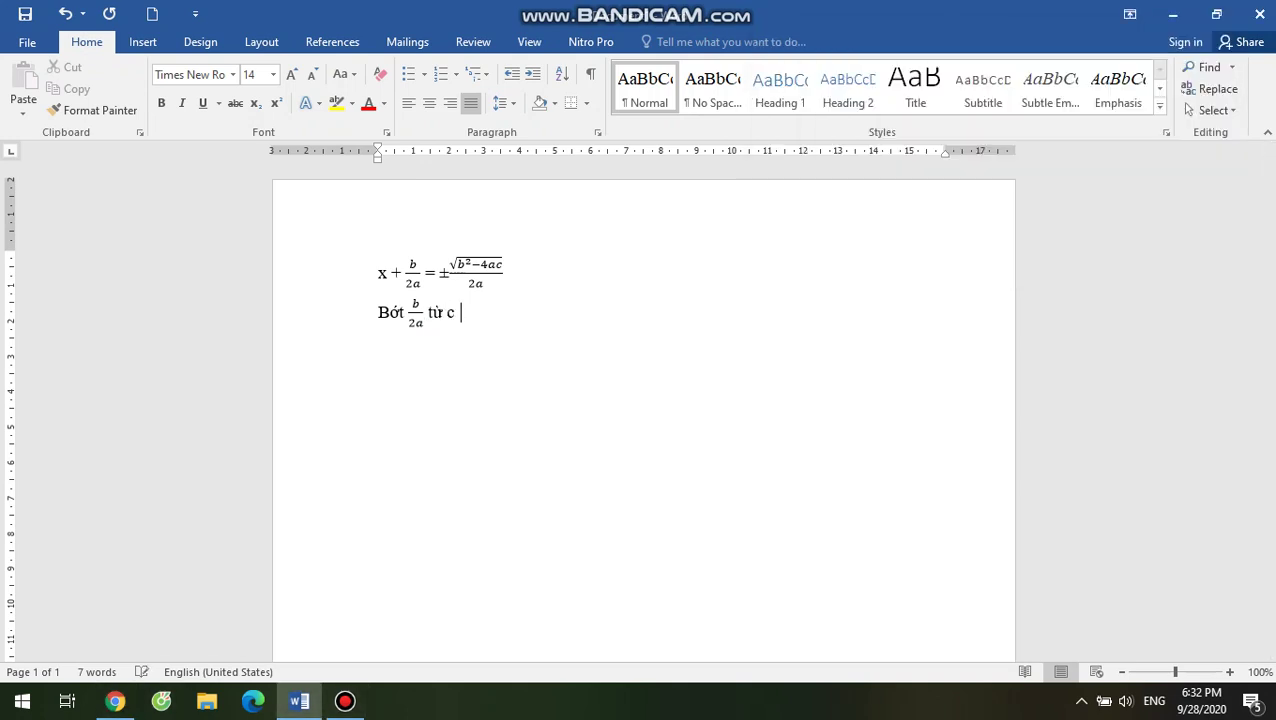
text(ả hai v)
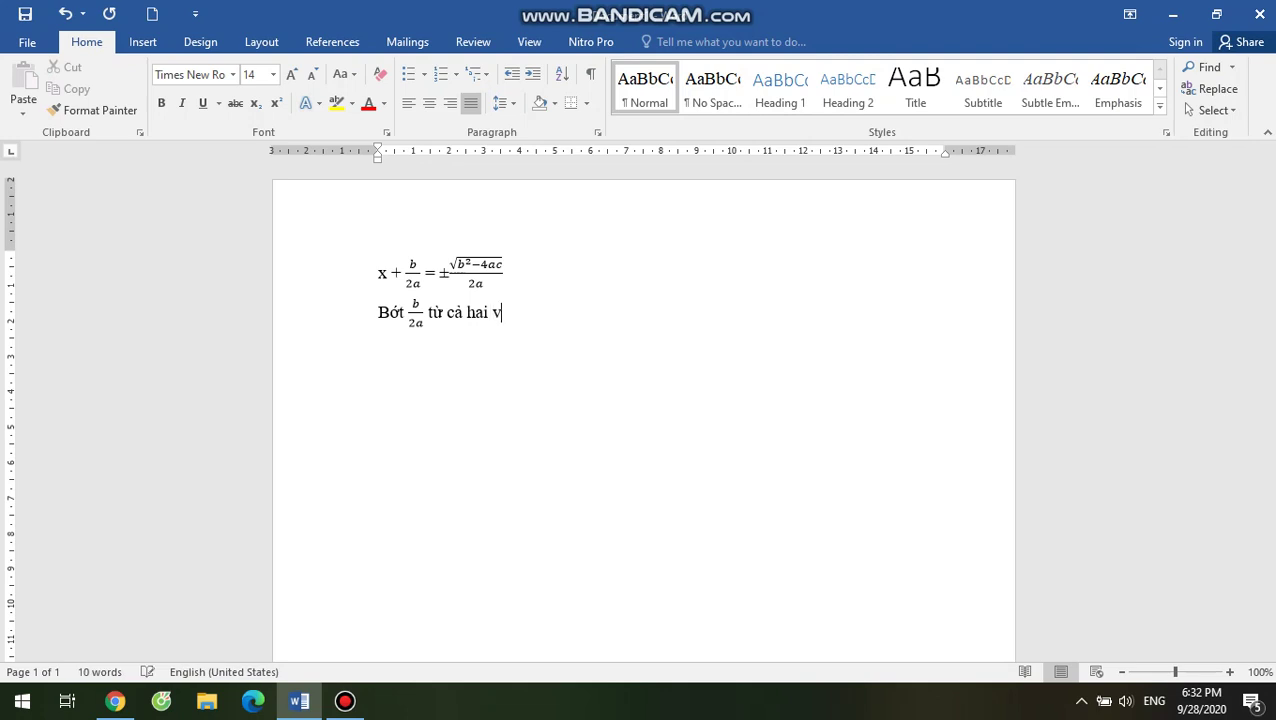
text(ế, tạ co)
text(ó:)
key(Return)
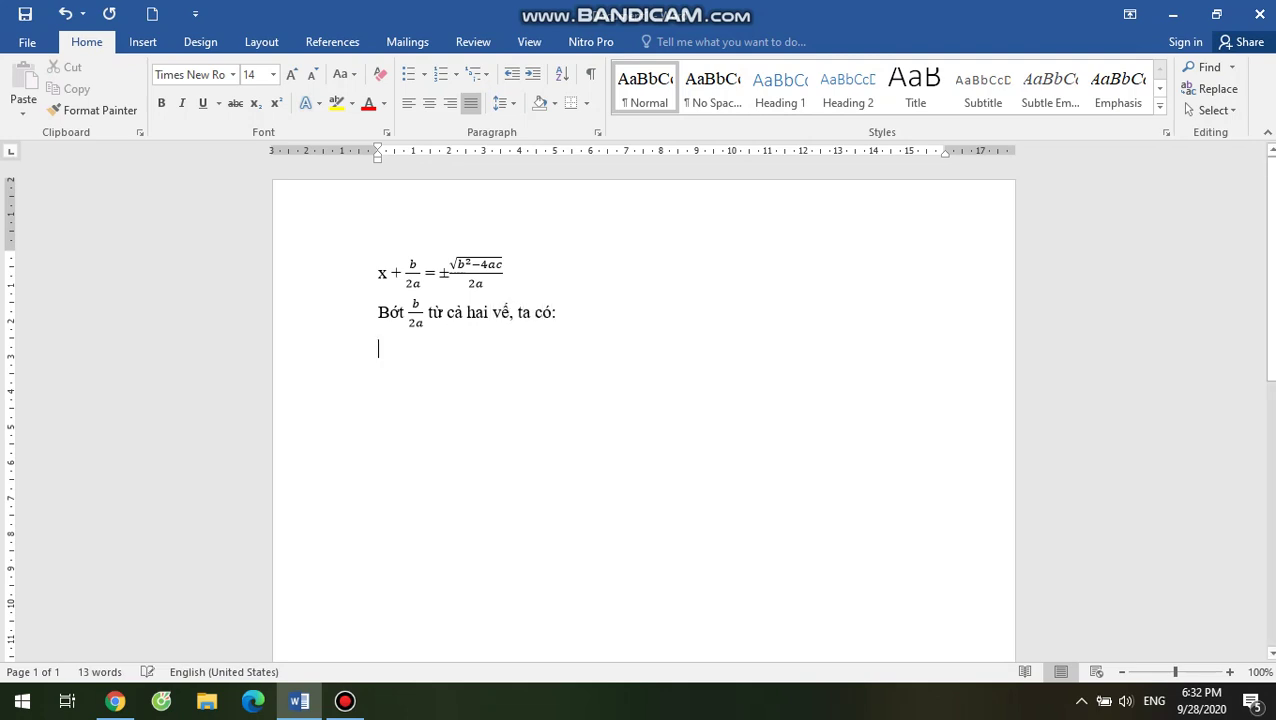
click(115, 701)
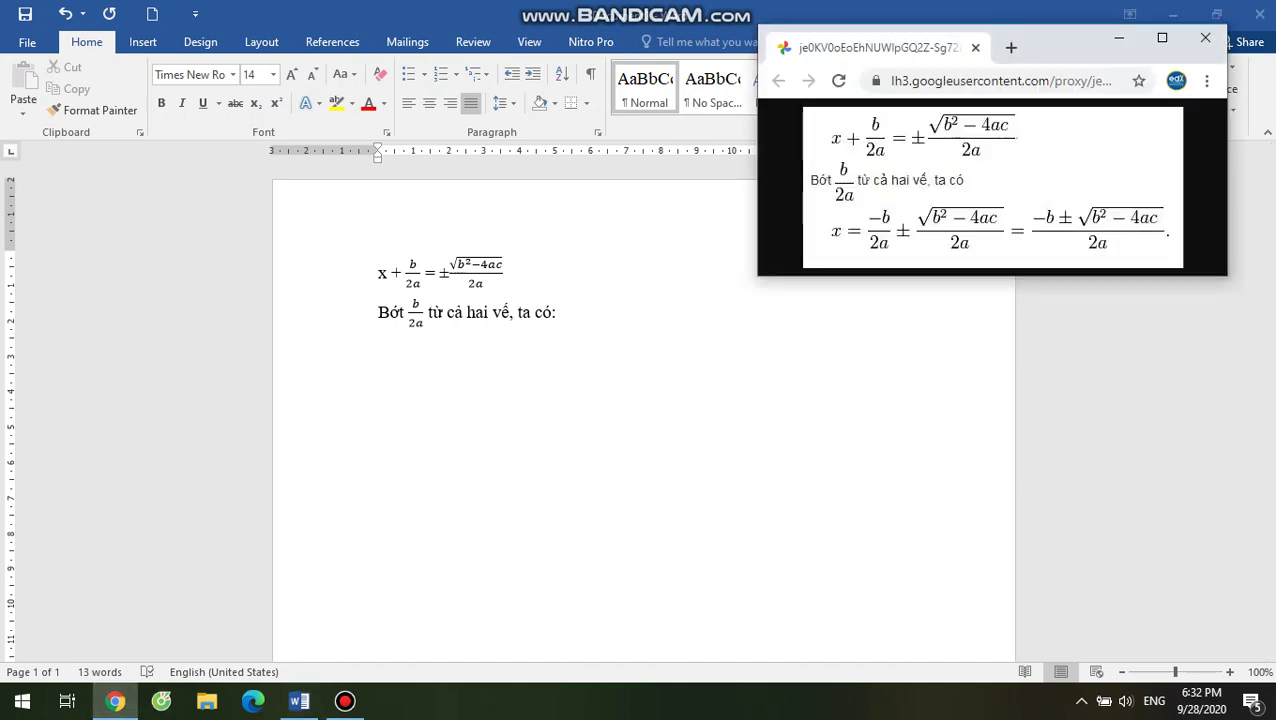
click(299, 701)
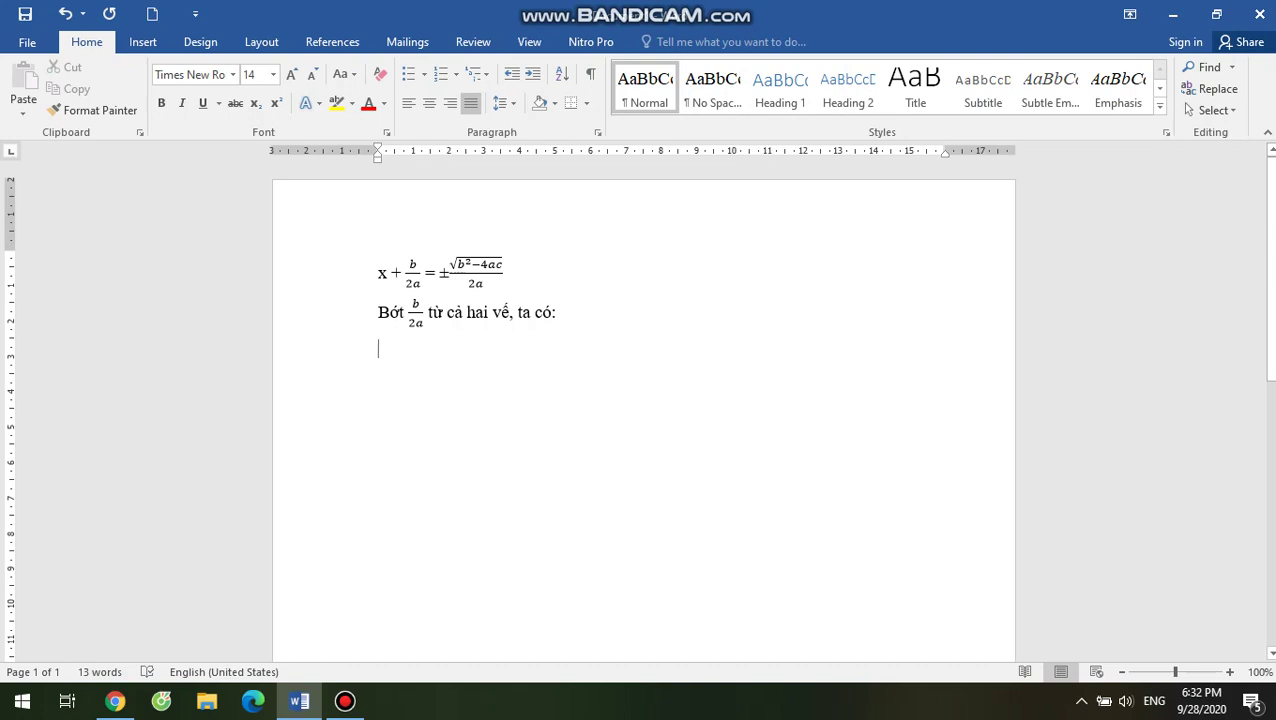
- Type 'X =' followed by the stacked equation fraction −b/2a
text(X =)
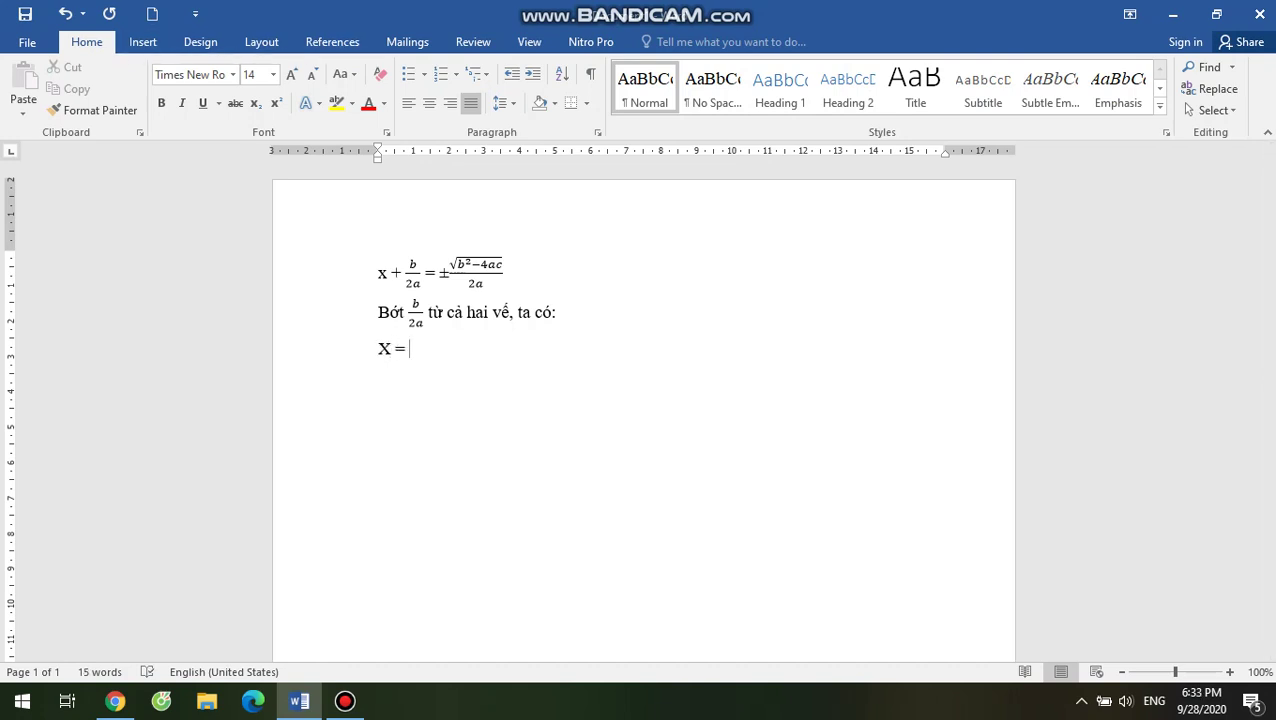
click(143, 41)
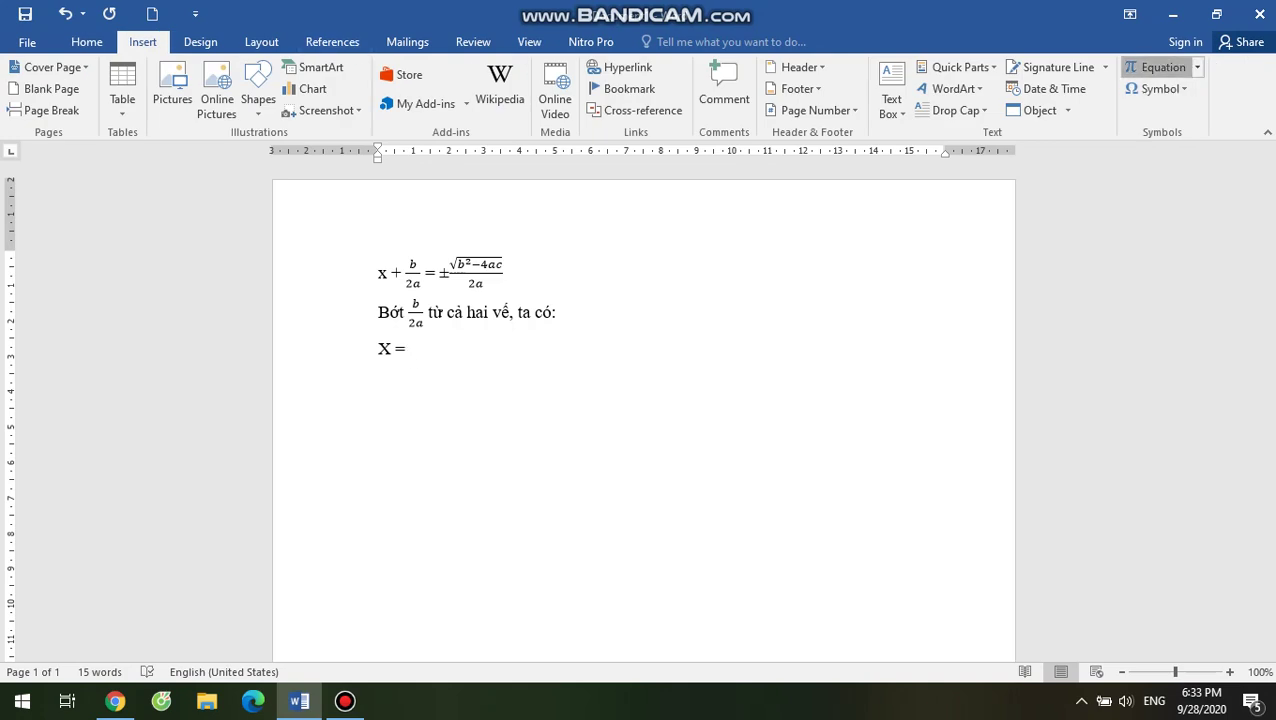
click(1150, 66)
click(753, 88)
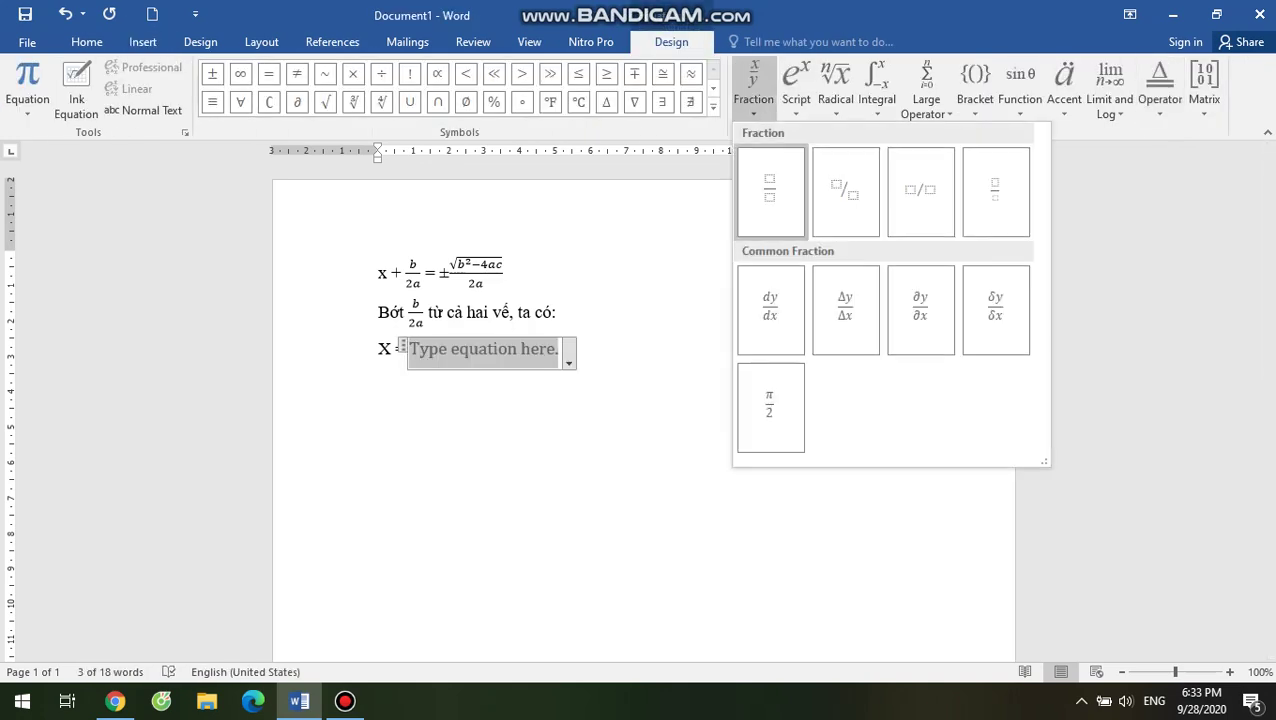
click(753, 88)
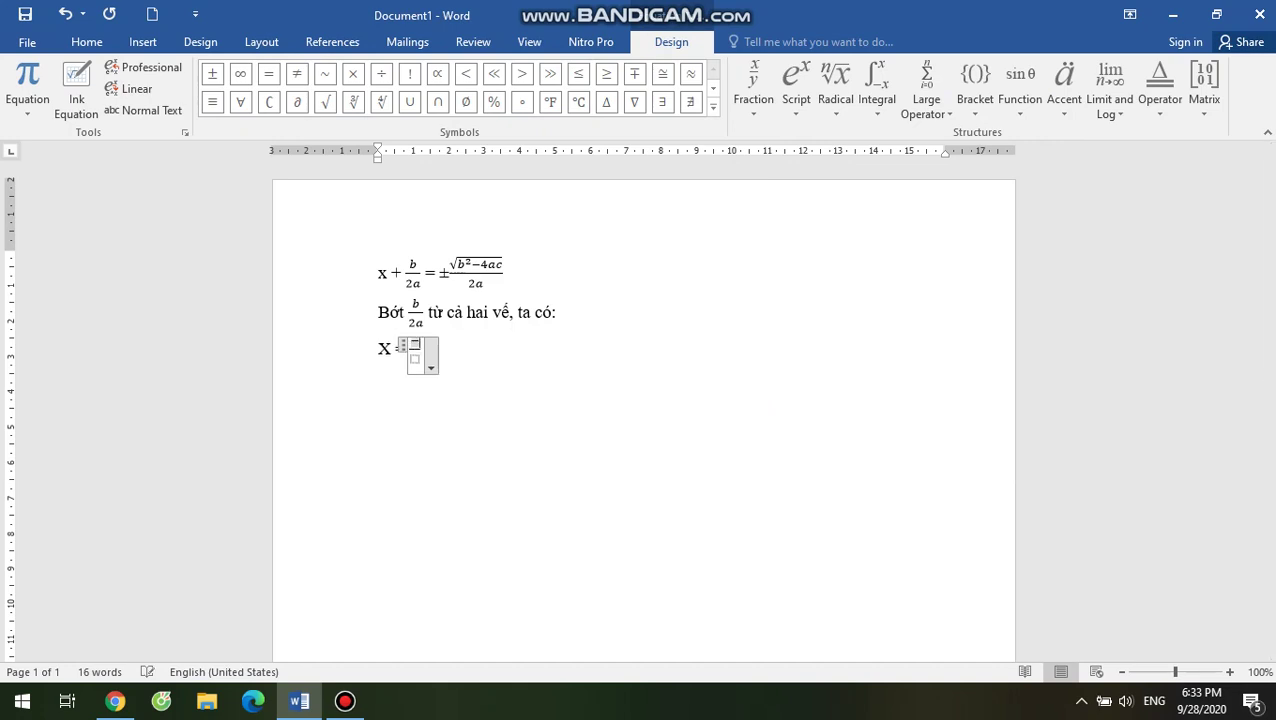
text(-b)
key(Down)
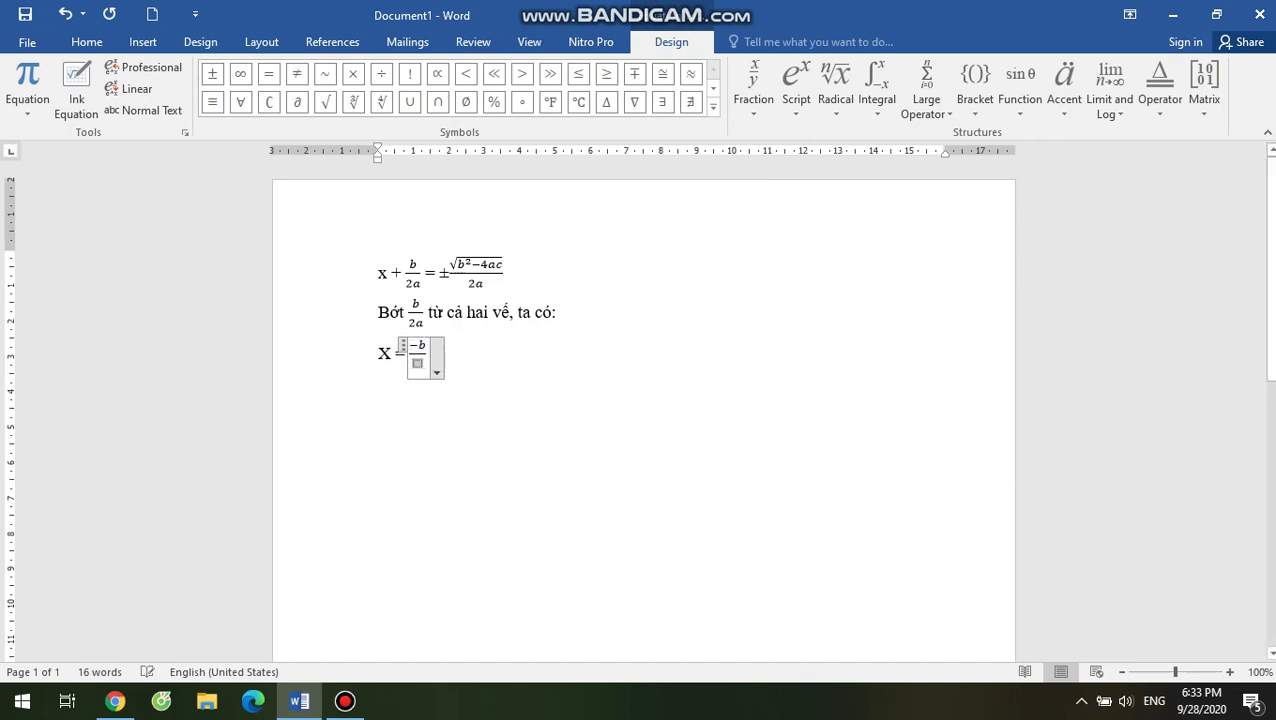
text(2a)
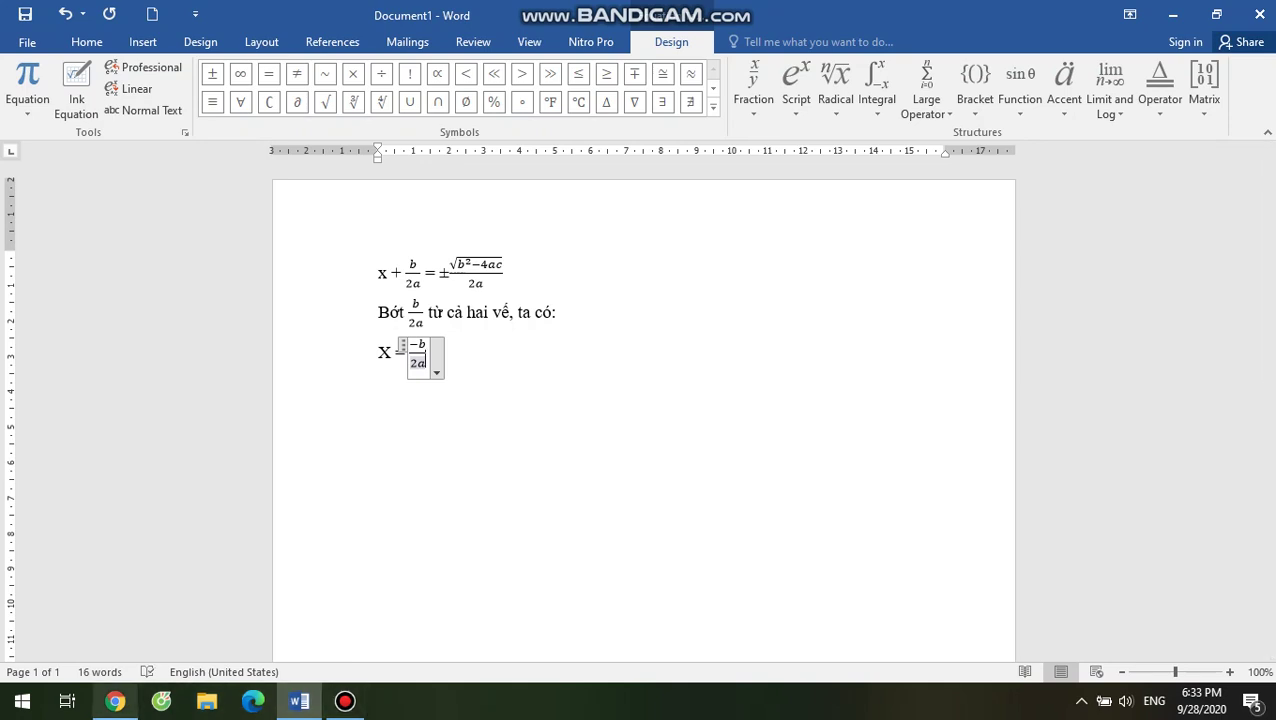
click(115, 701)
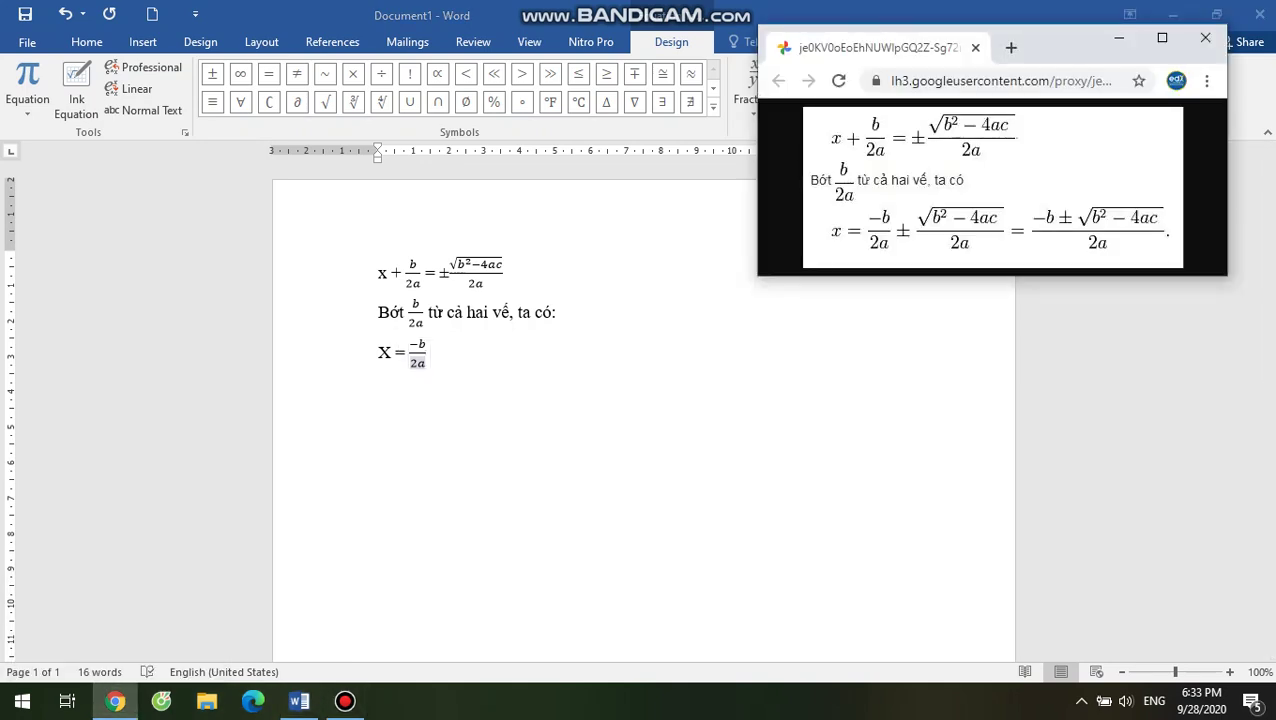
key(alt+Tab)
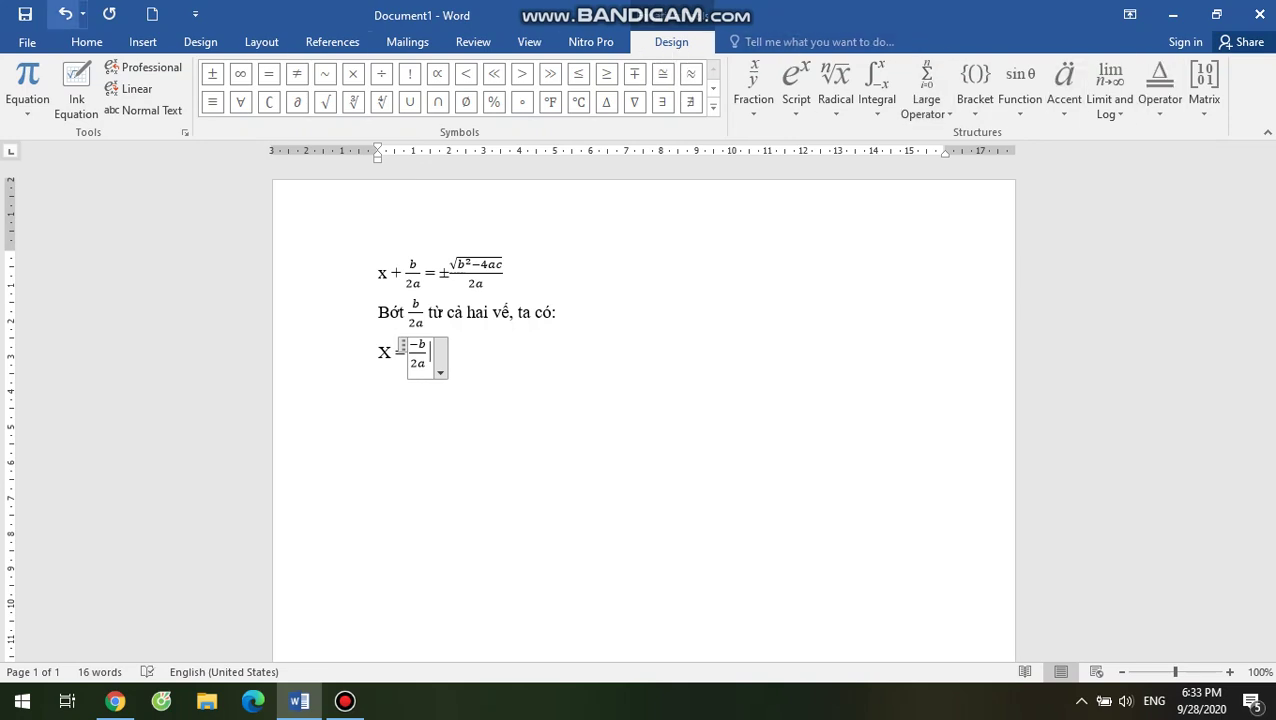
- Insert a ± sign after −b/2a on the X line, then compare with the reference formula image
click(142, 41)
click(1155, 88)
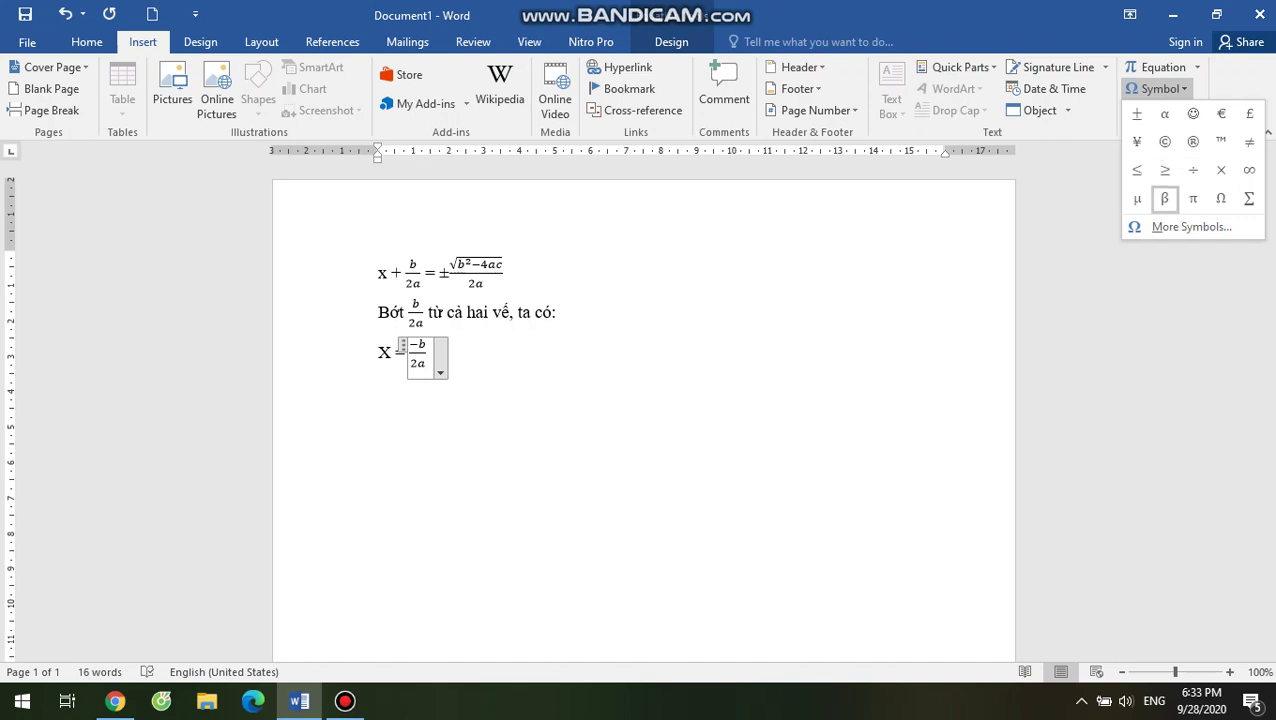
click(1137, 113)
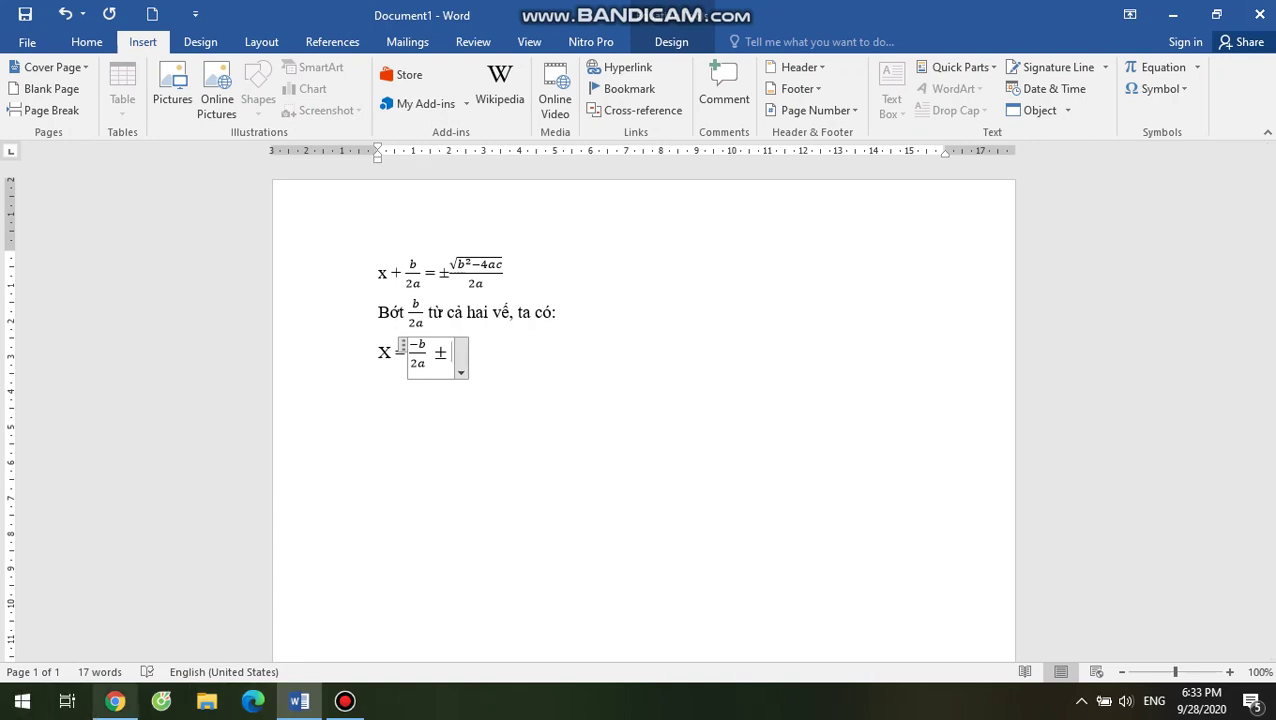
click(115, 701)
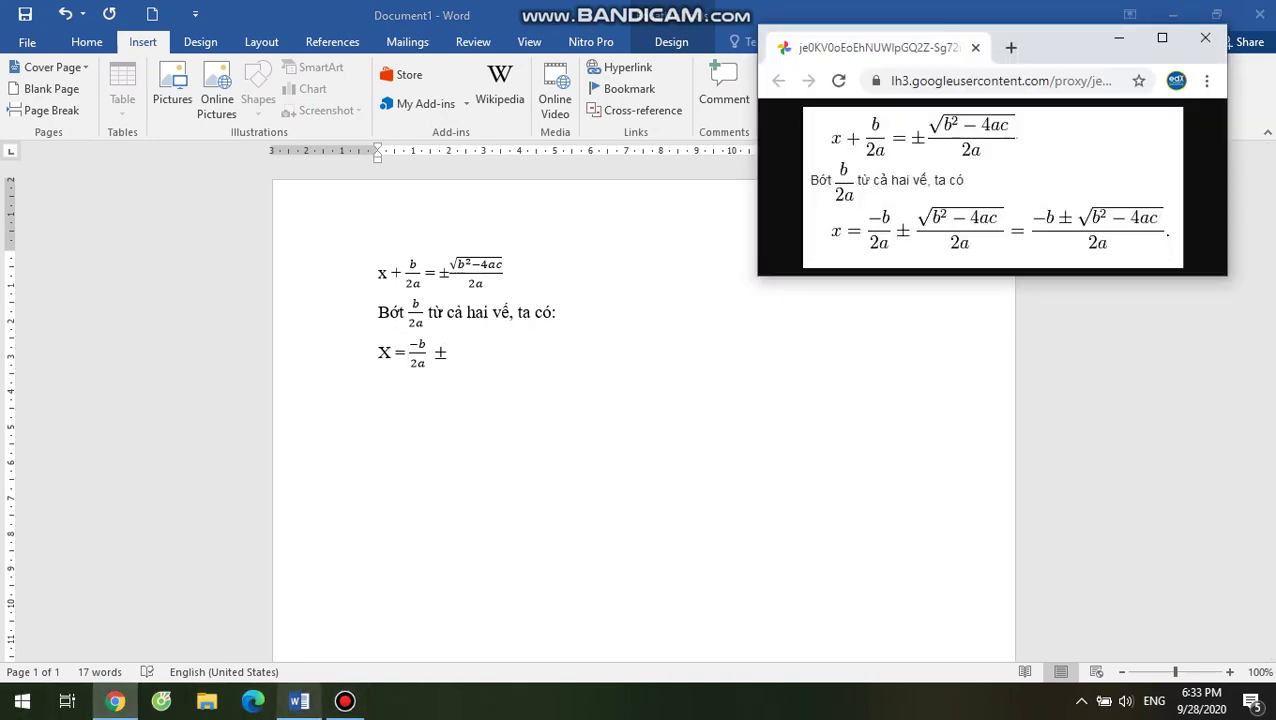
click(299, 701)
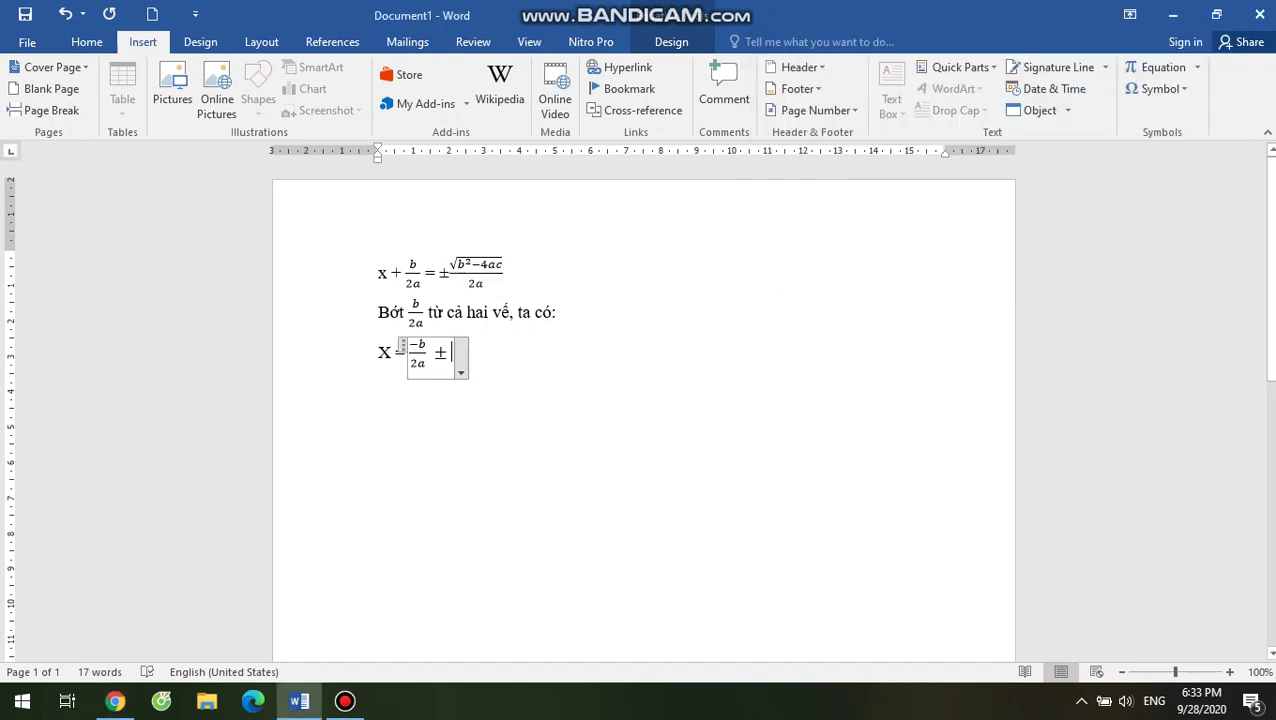
- Paste the radical fraction √(b²−4ac)/2a from the first equation after ±, keeping it on the X line
drag(440, 270, 504, 285)
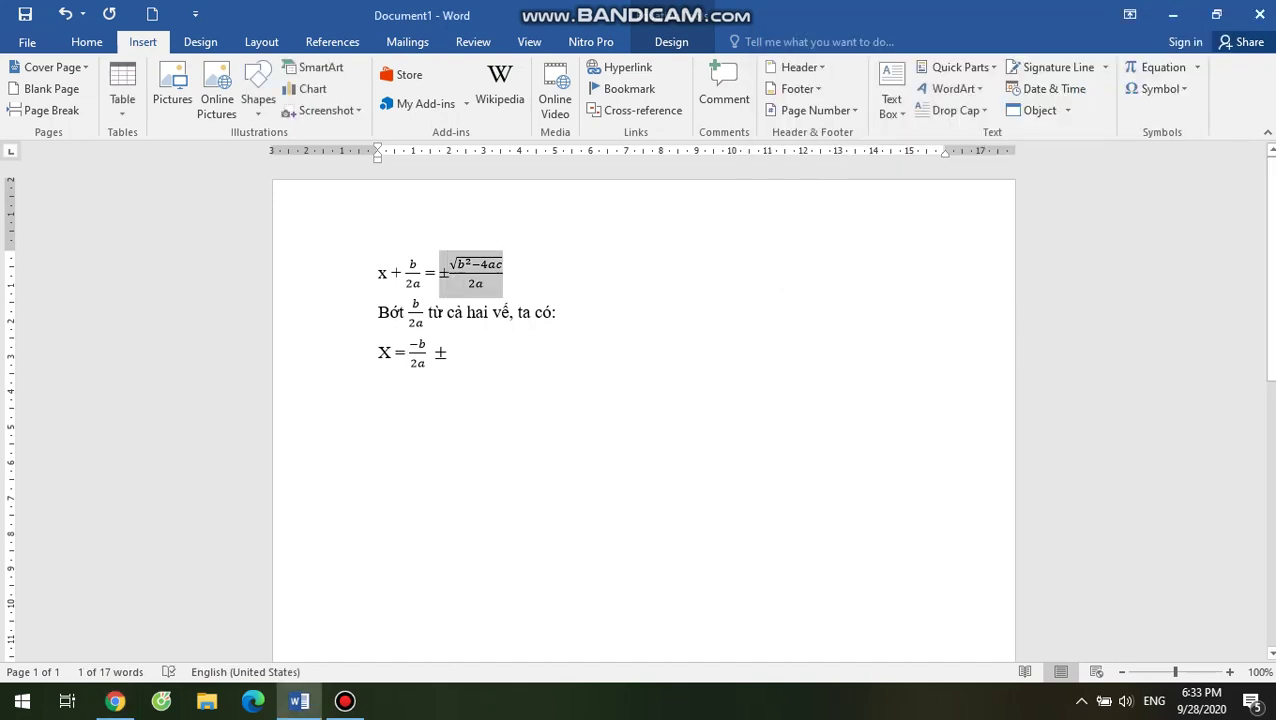
click(452, 352)
key(ctrl+v)
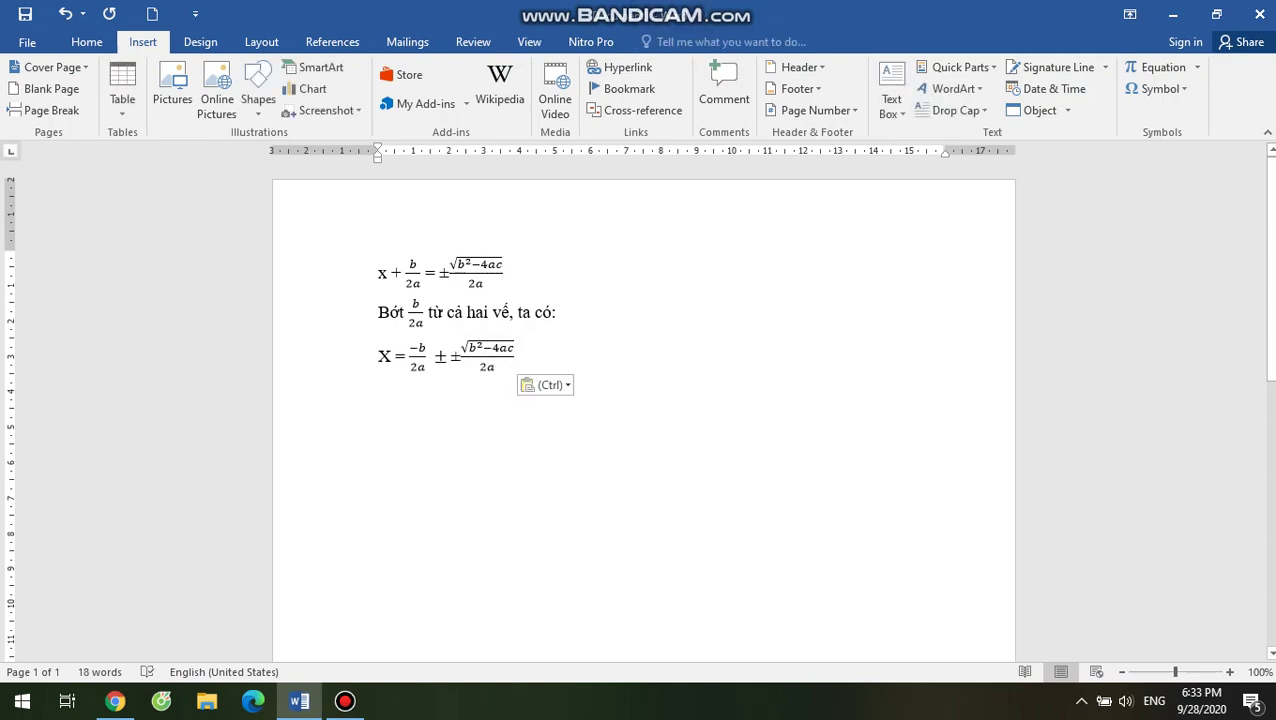
key(Return)
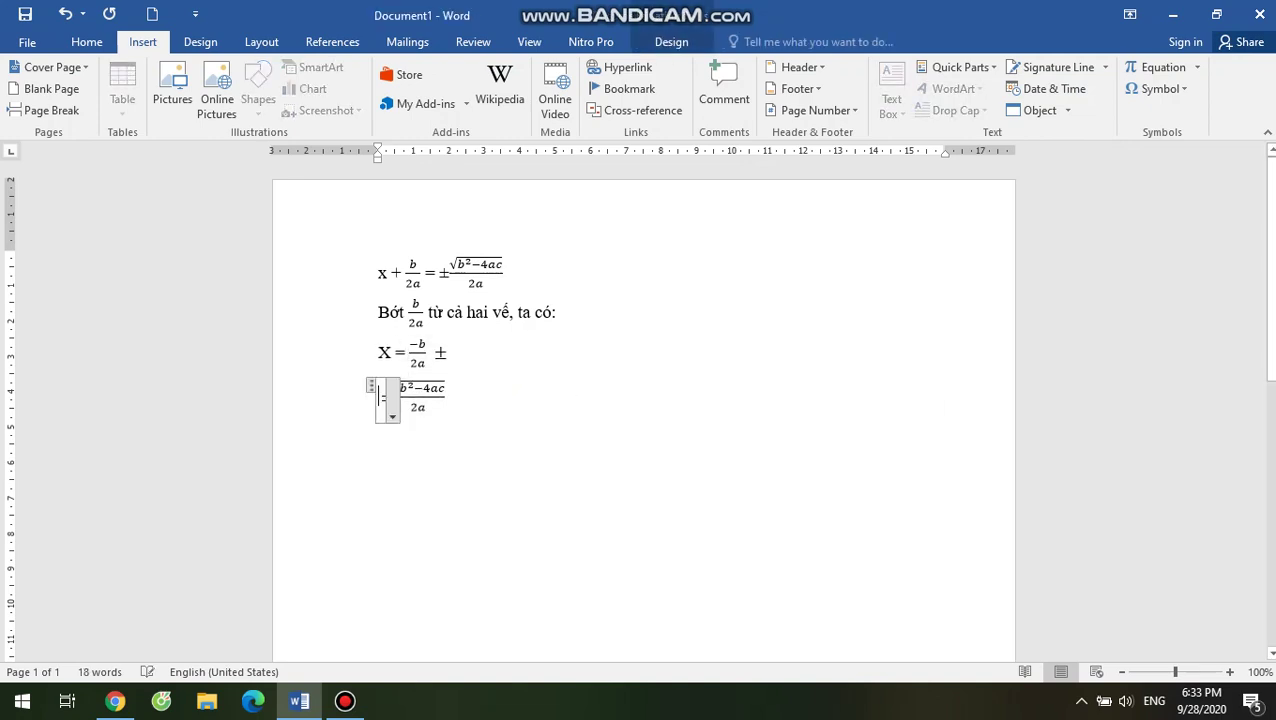
key(BackSpace)
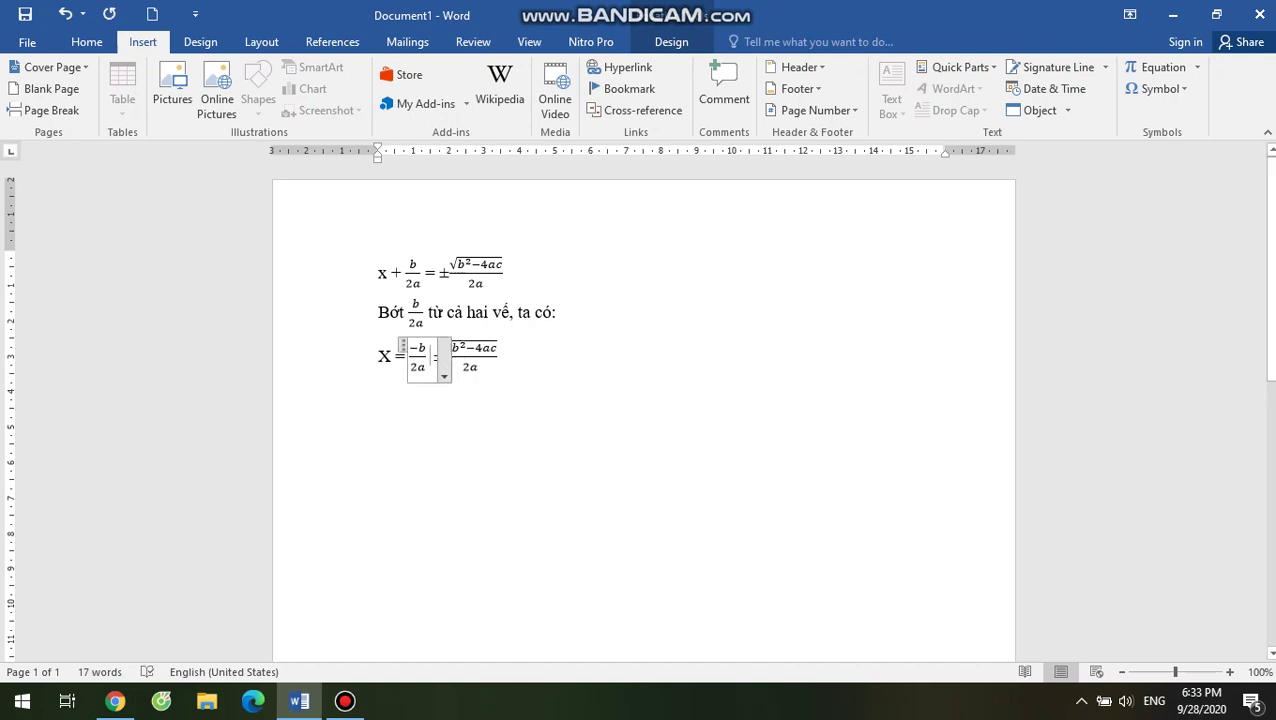
click(497, 356)
- Check the pasted fraction on the X line against the reference formula image
drag(497, 356, 437, 355)
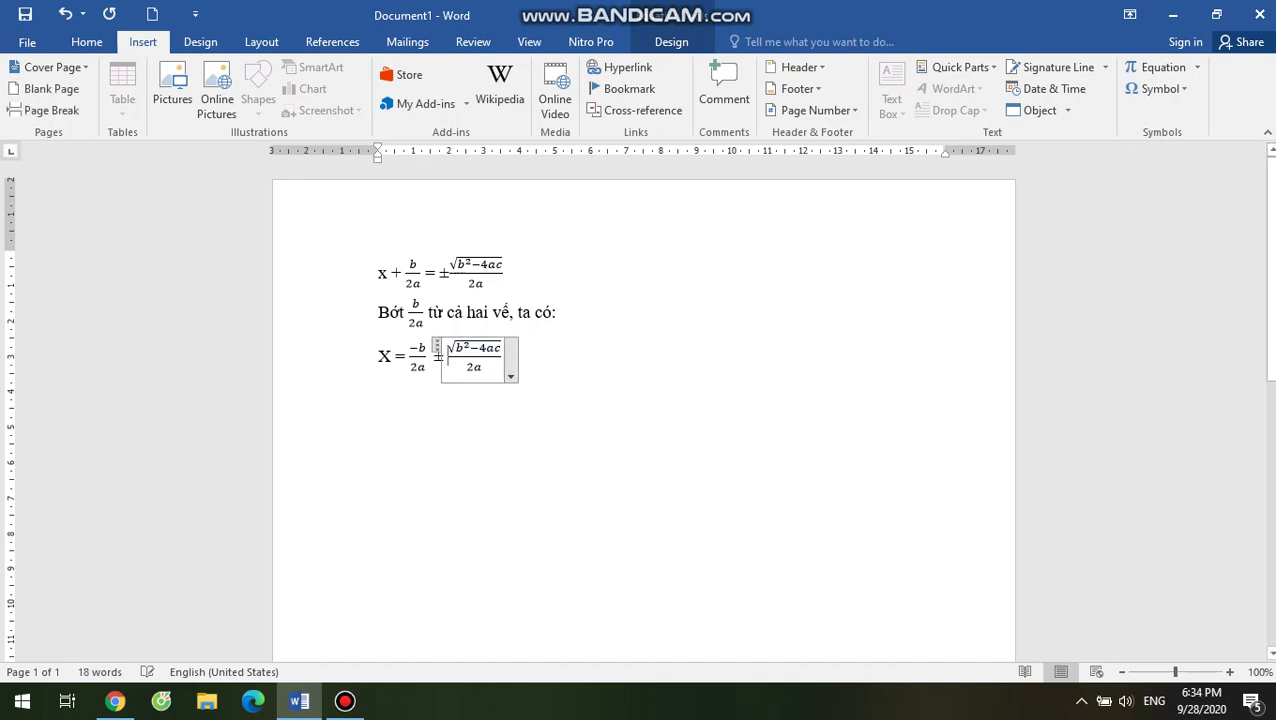
key(Right)
click(115, 701)
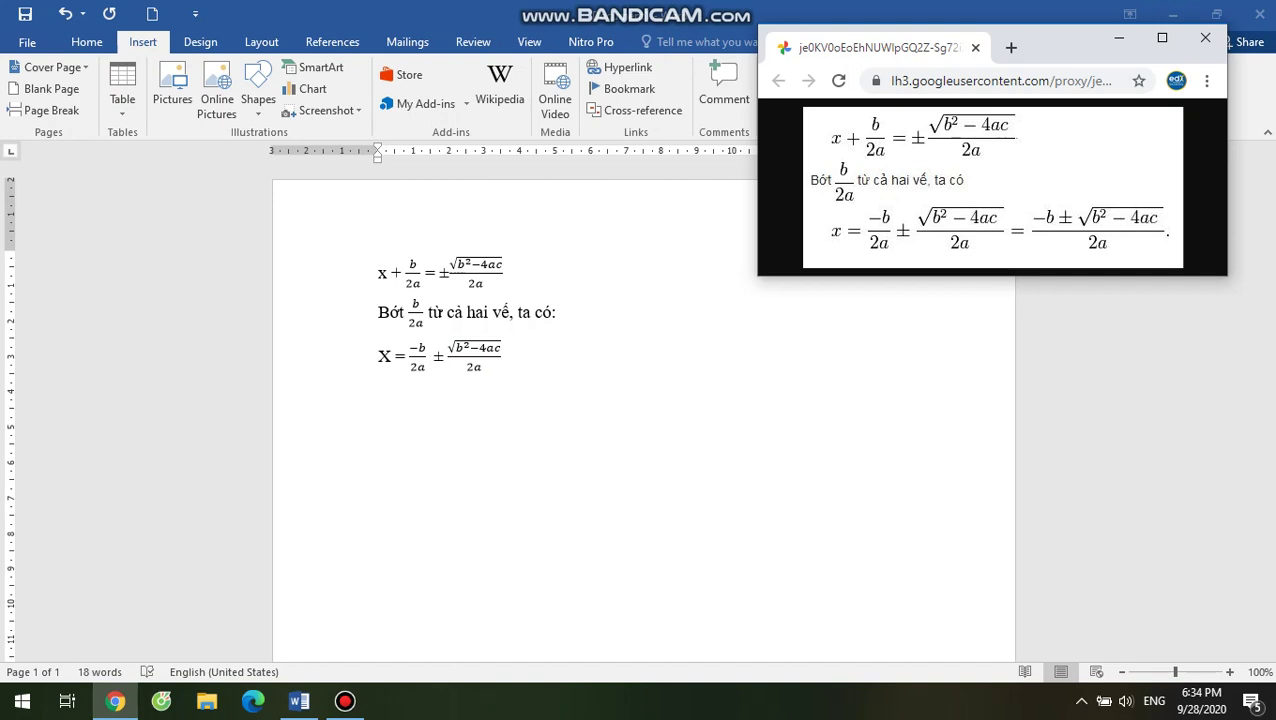
key(alt+Tab)
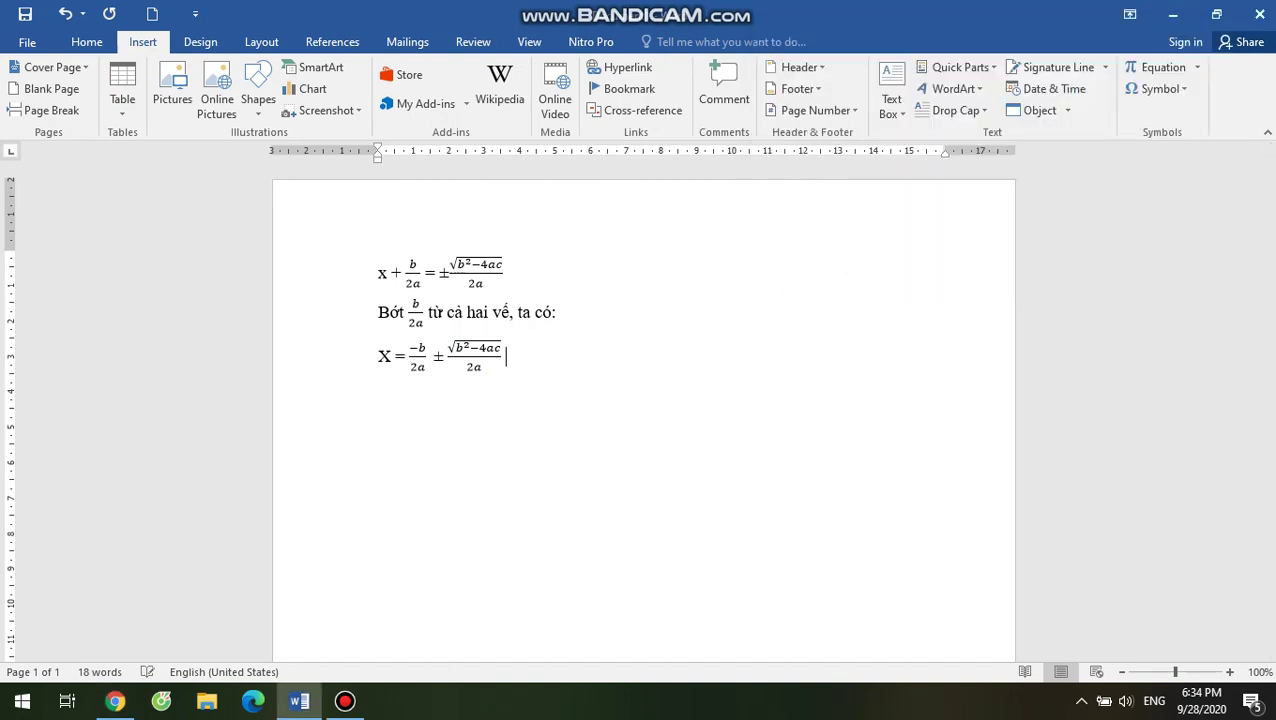
- Append '=' to the X line and paste a copy of the top radical fraction after it
text(=)
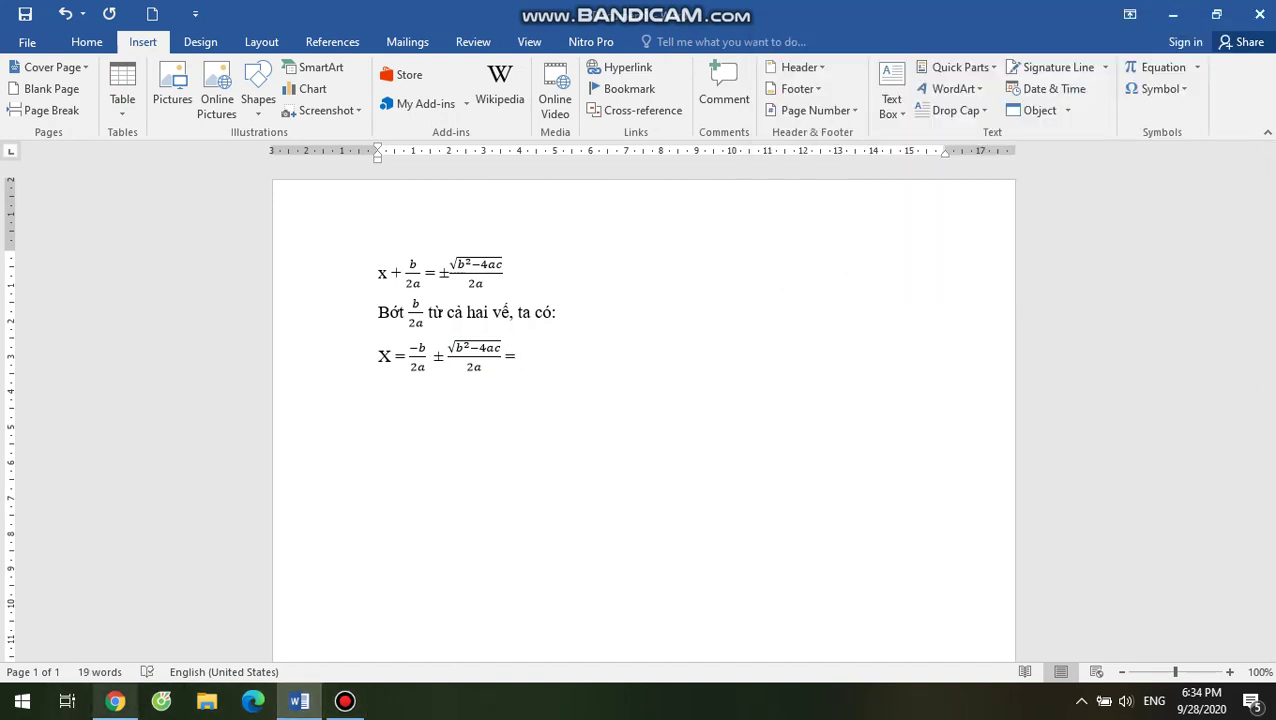
click(115, 701)
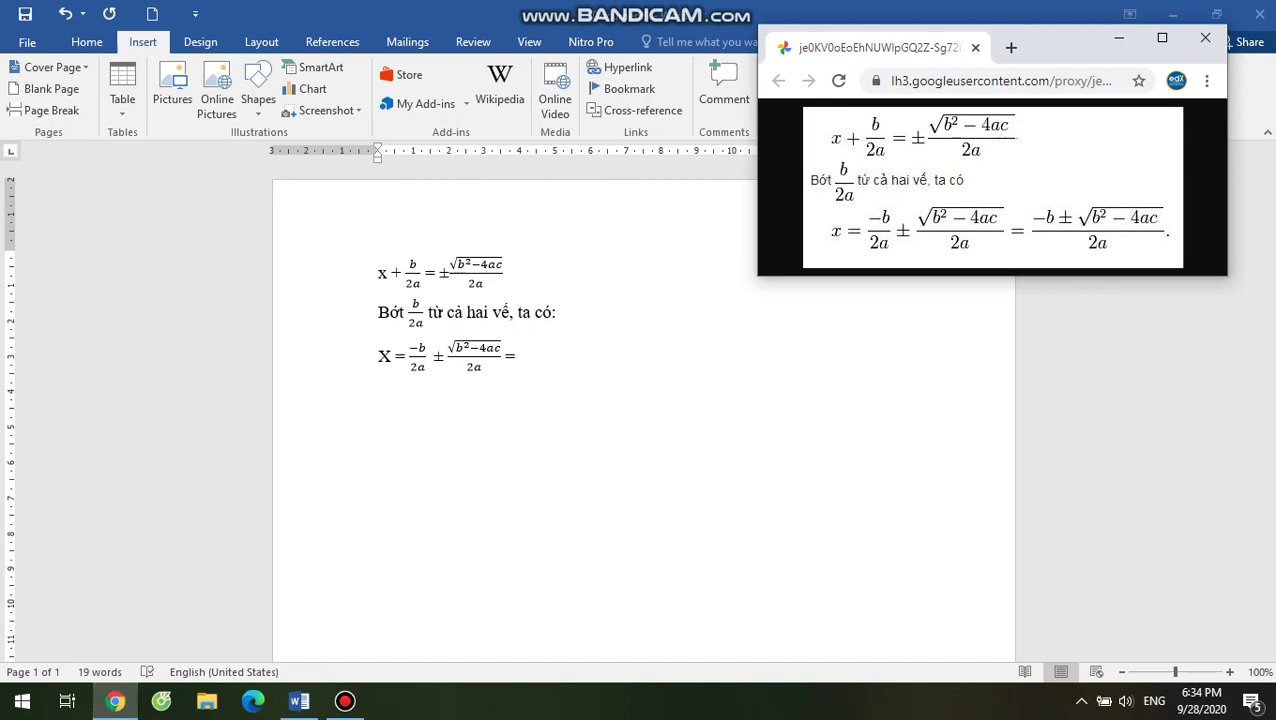
click(115, 701)
click(475, 265)
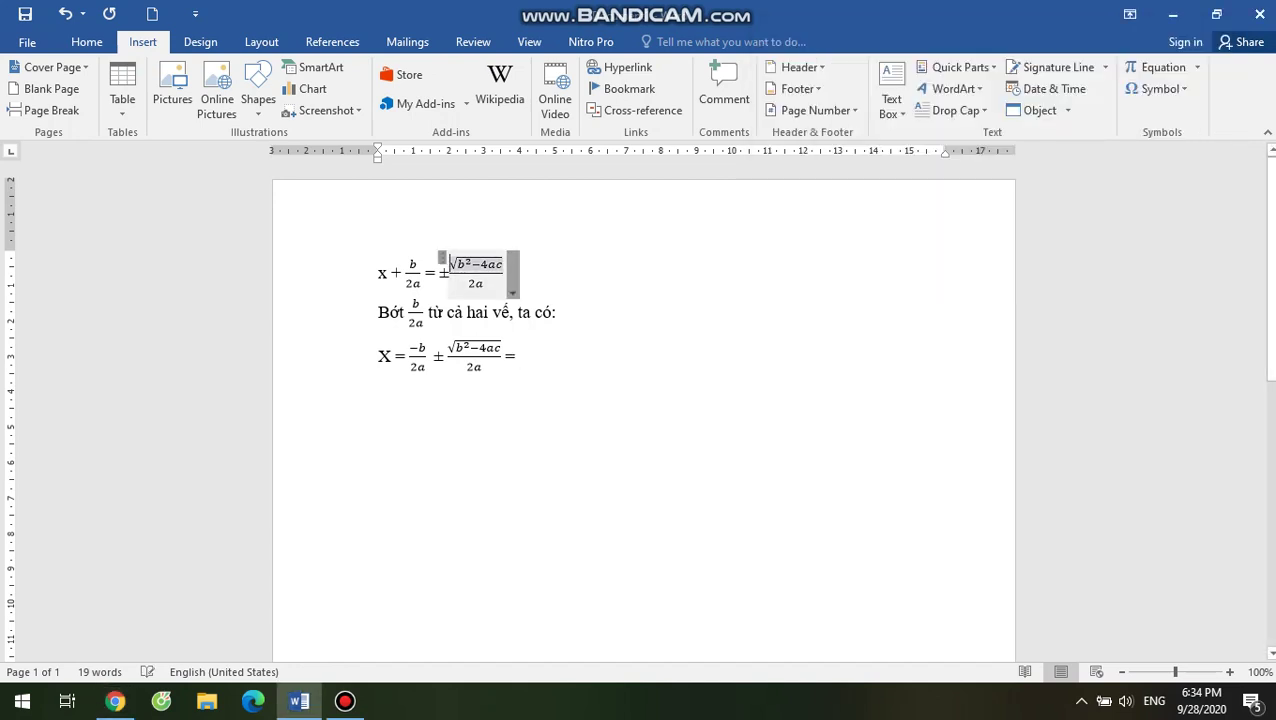
click(441, 259)
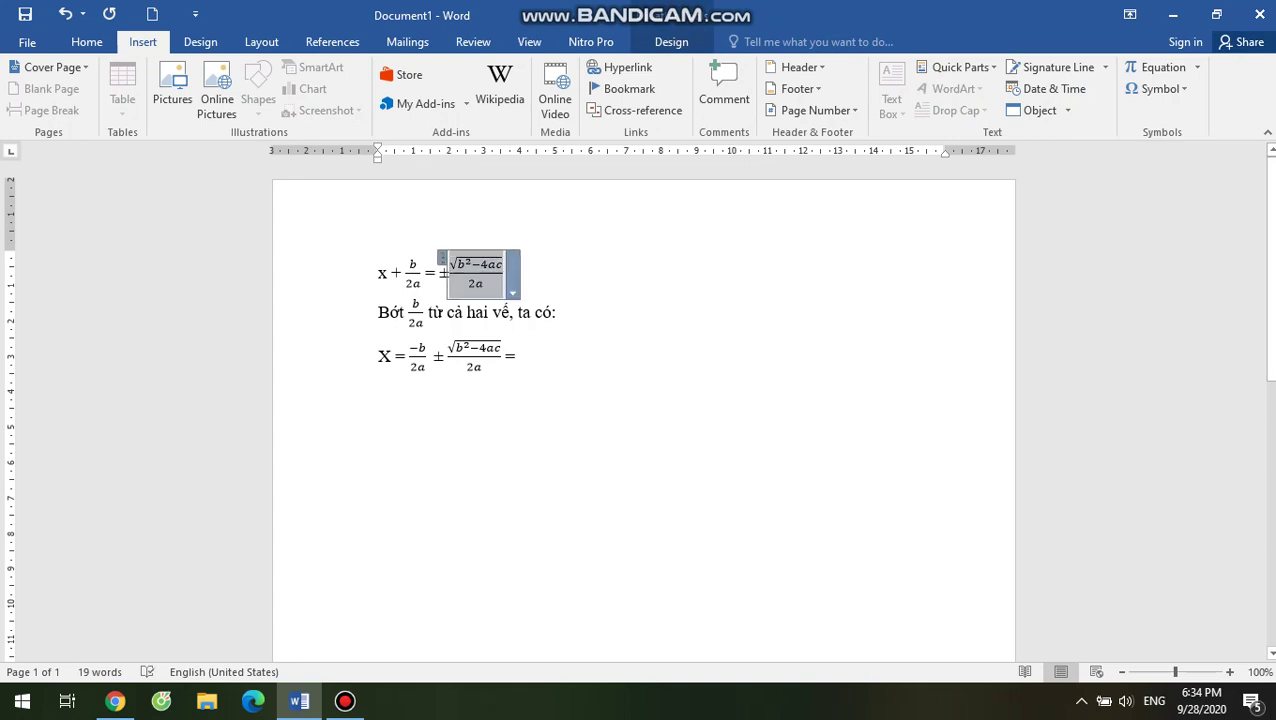
key(ctrl+c)
click(518, 356)
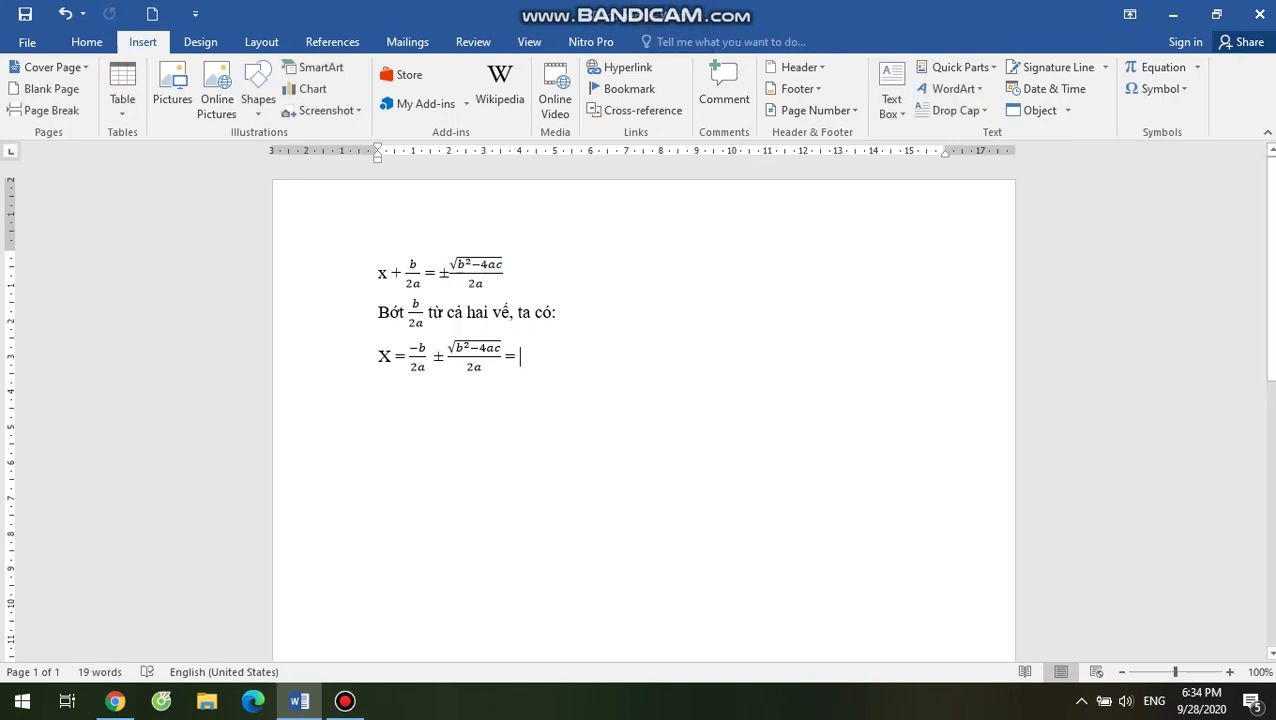
key(ctrl+v)
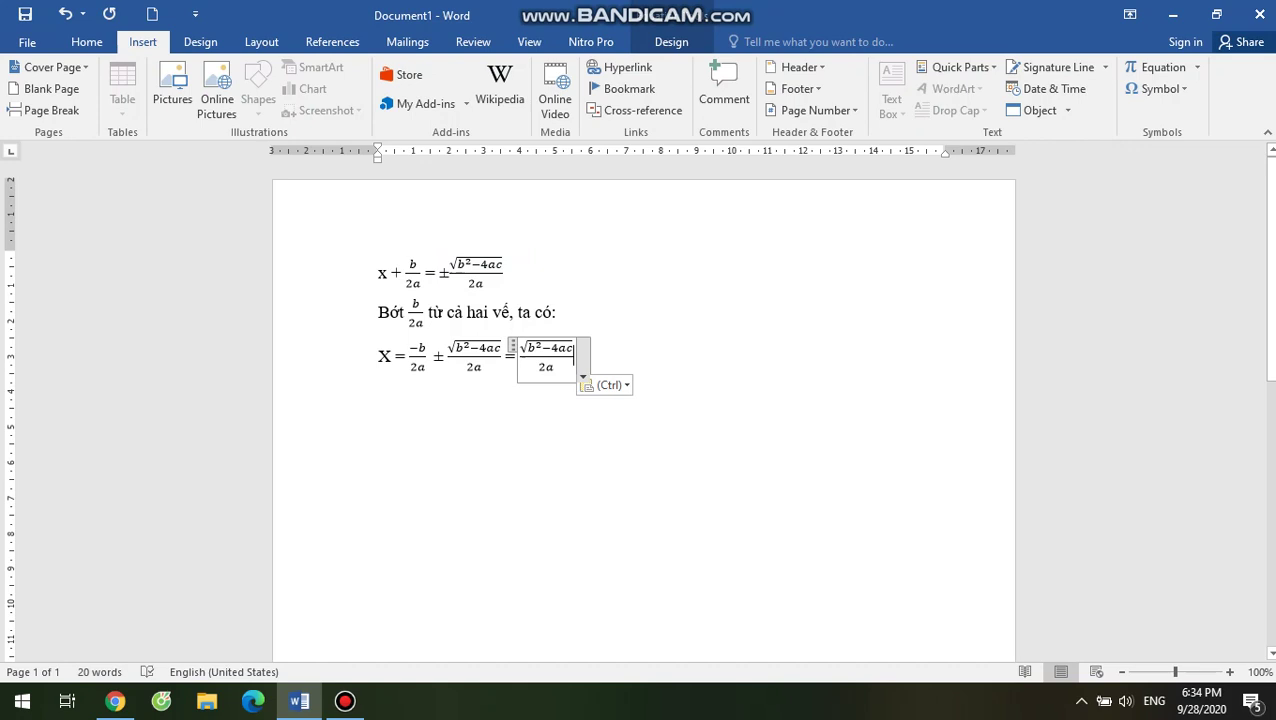
key(shift+Home)
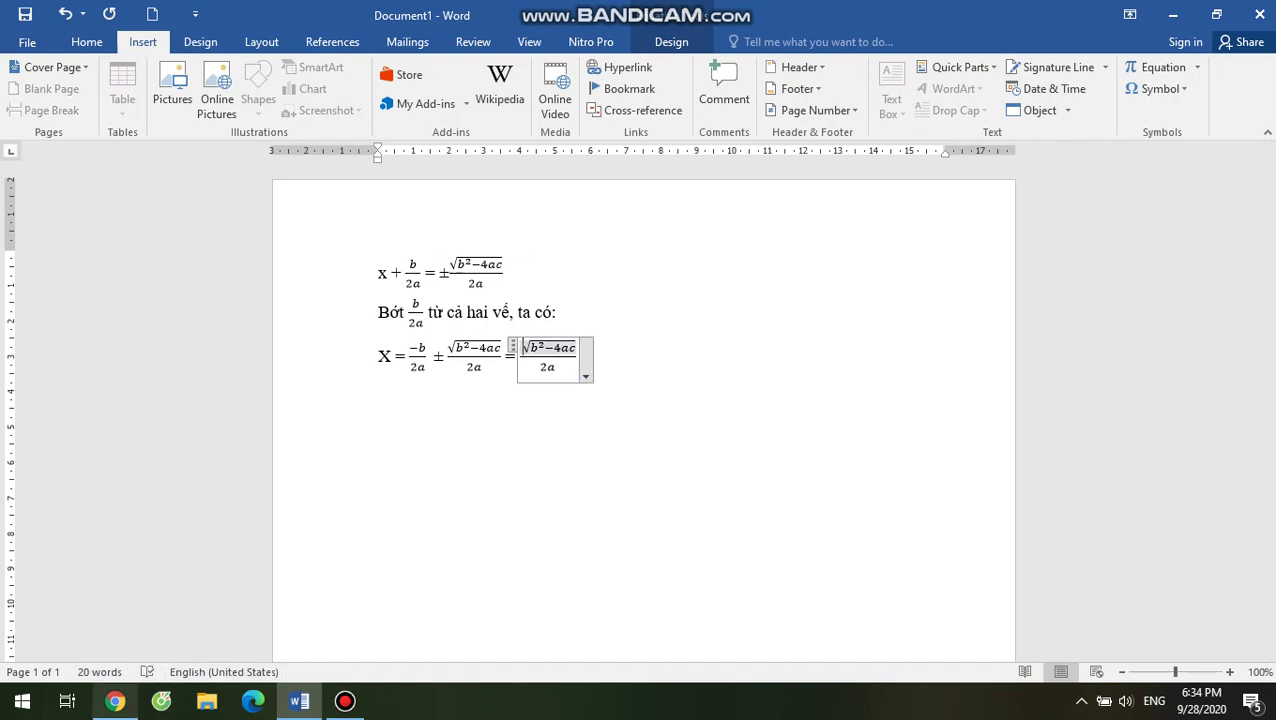
- Add '−b ±' before the square root in the pasted numerator, then bring up the reference image
click(115, 700)
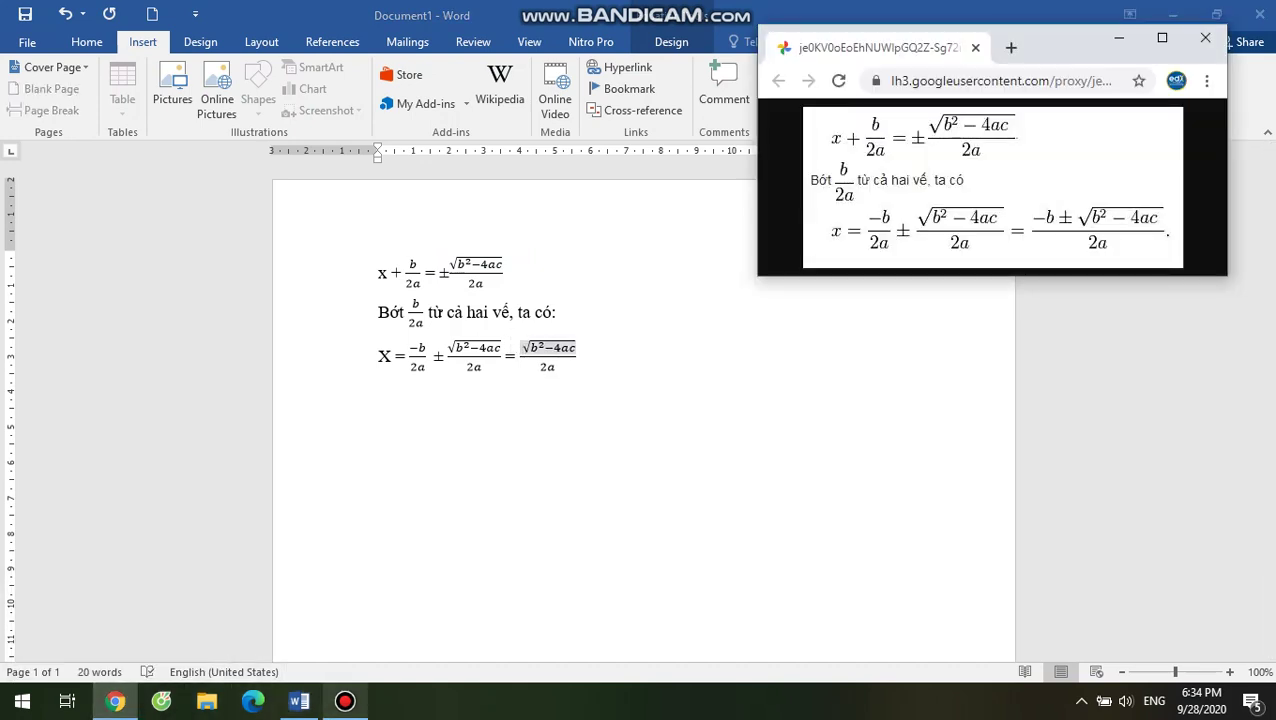
click(299, 700)
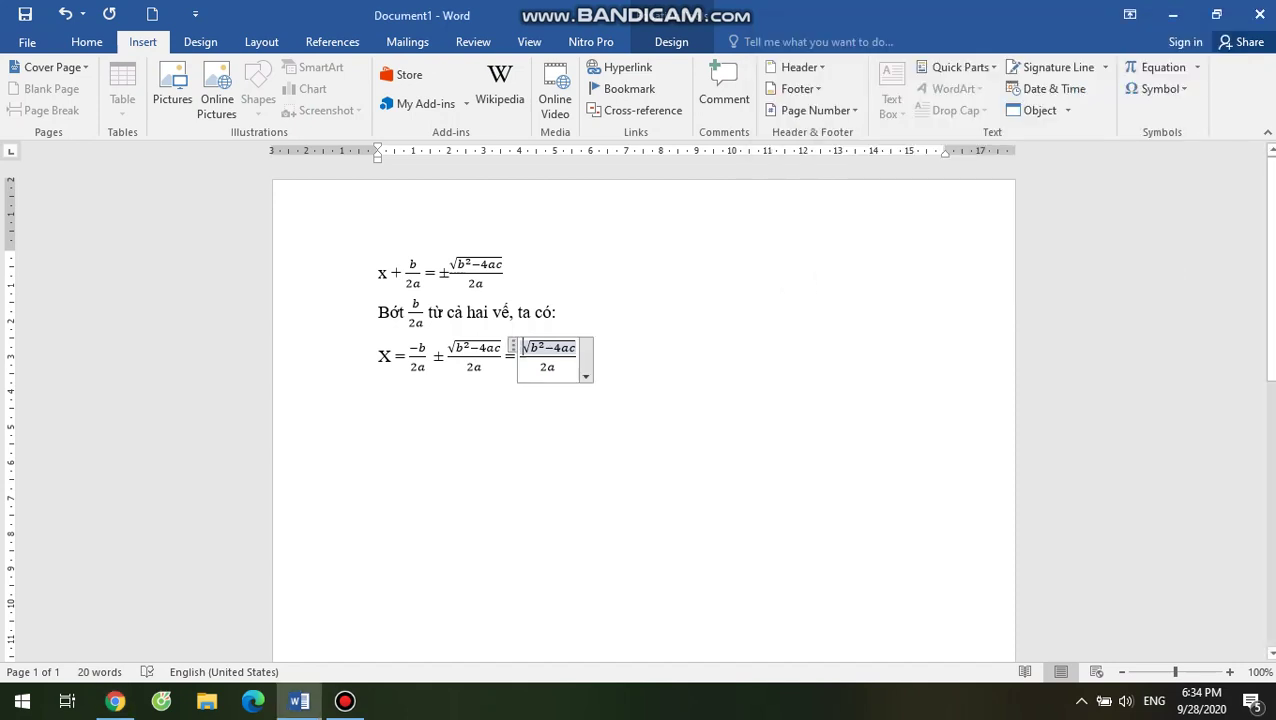
click(521, 347)
text(-b)
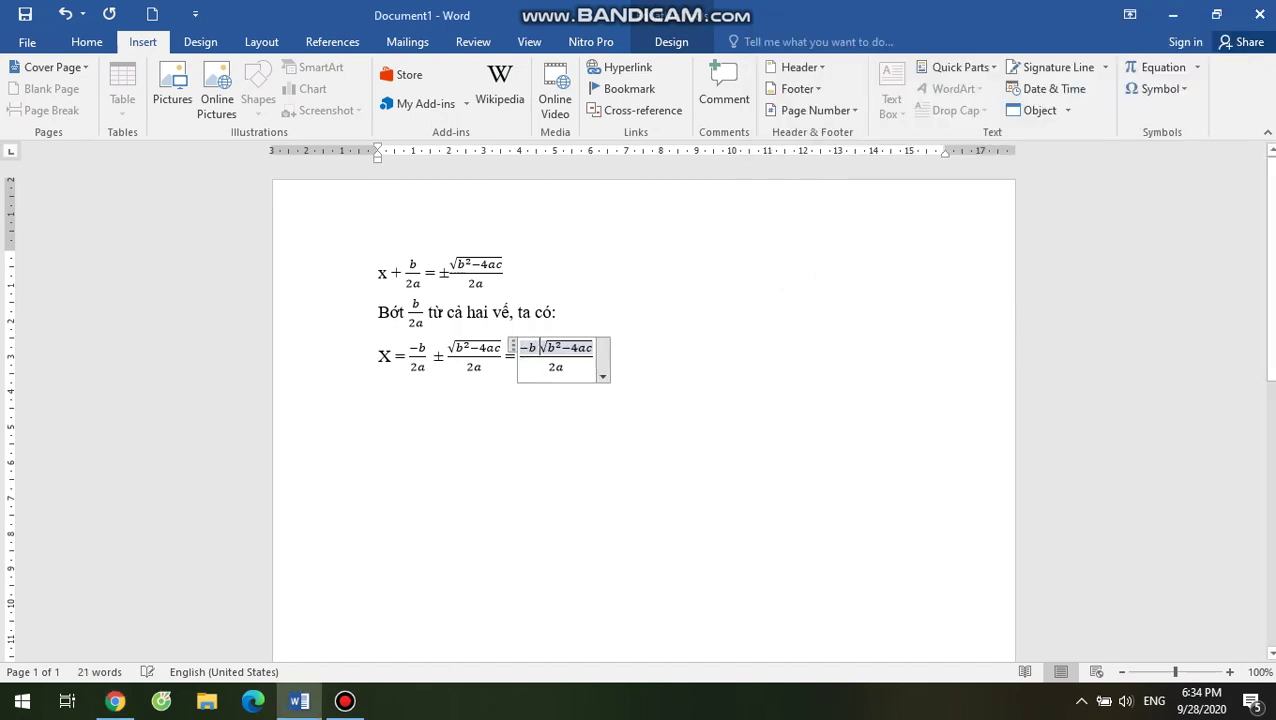
click(1160, 88)
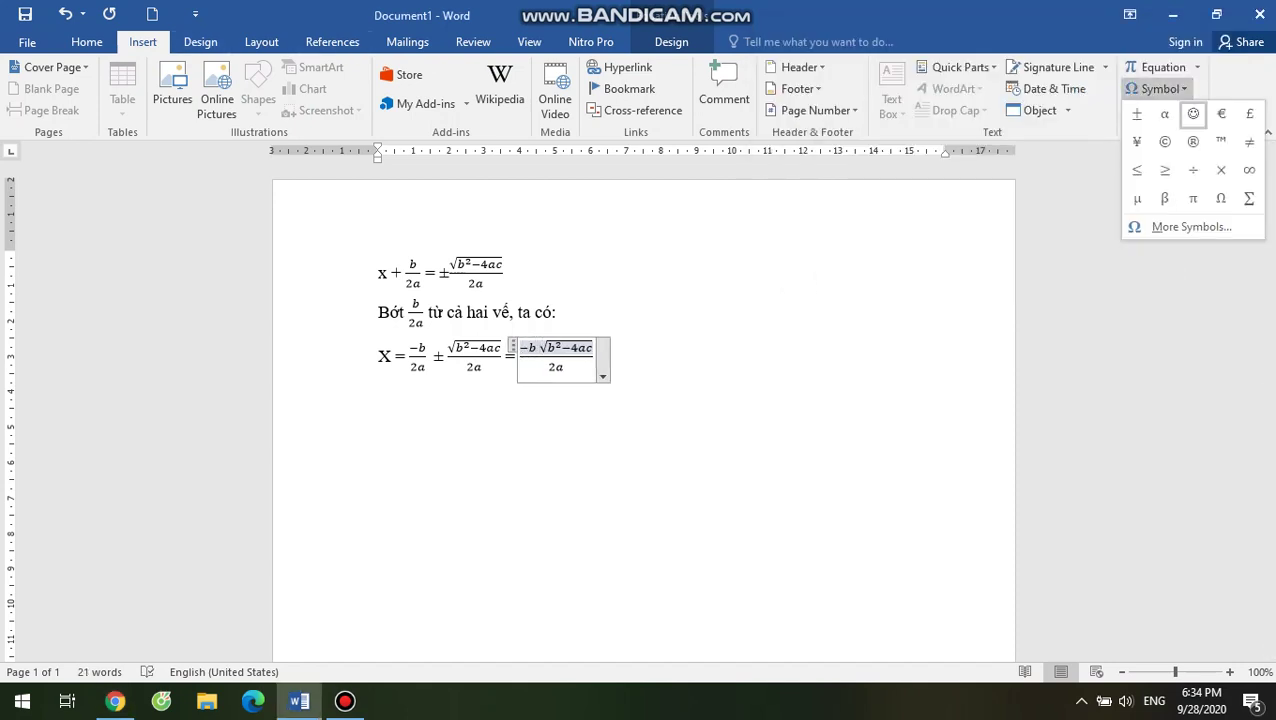
click(1160, 115)
click(603, 357)
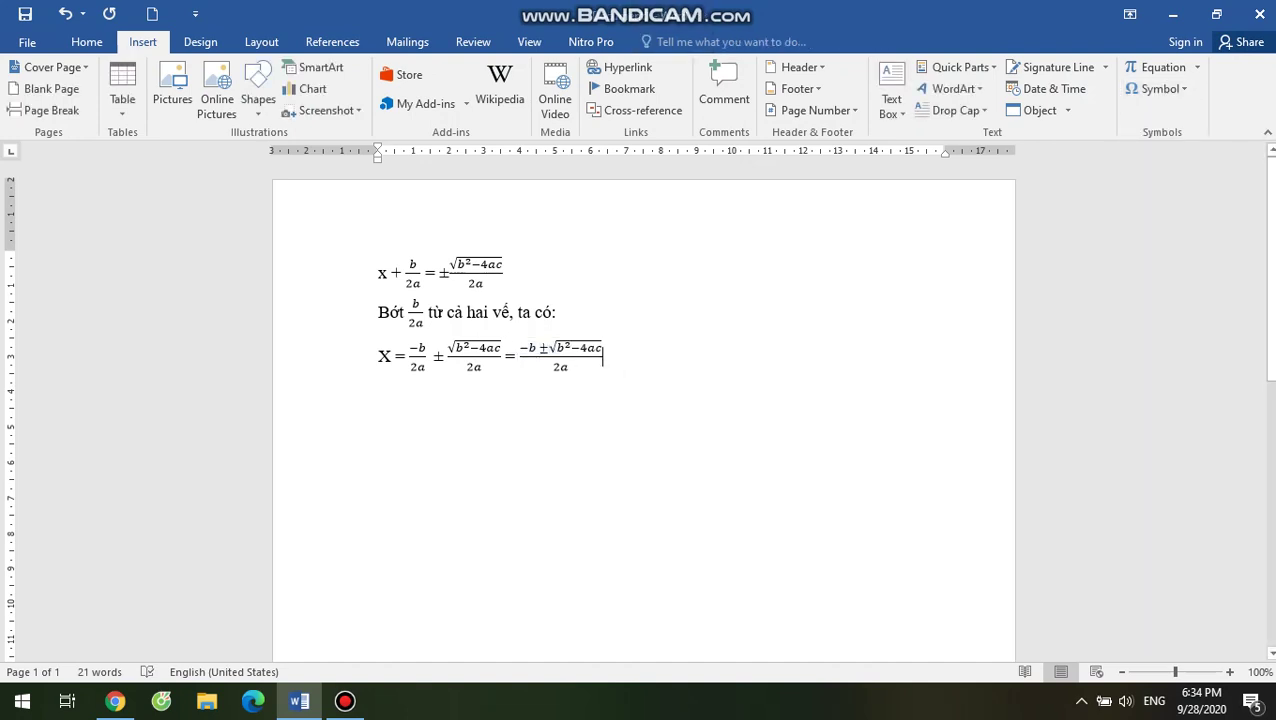
mouse_move(115, 700)
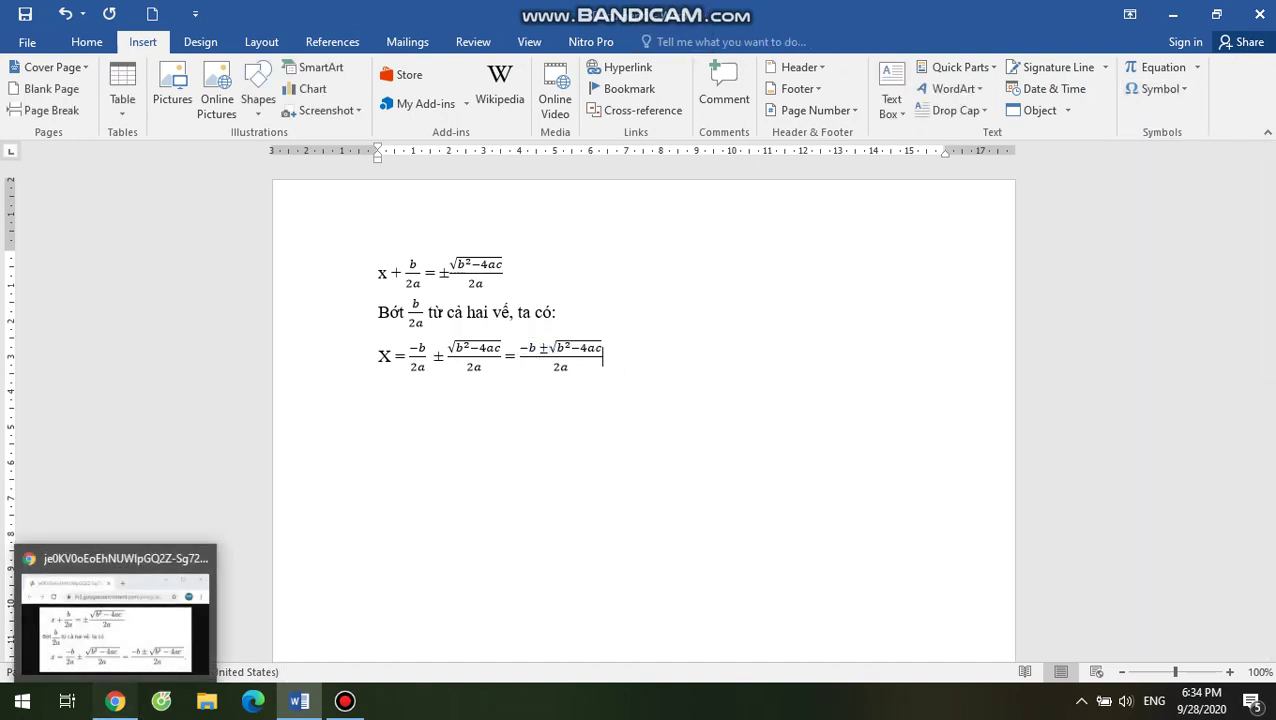
click(110, 600)
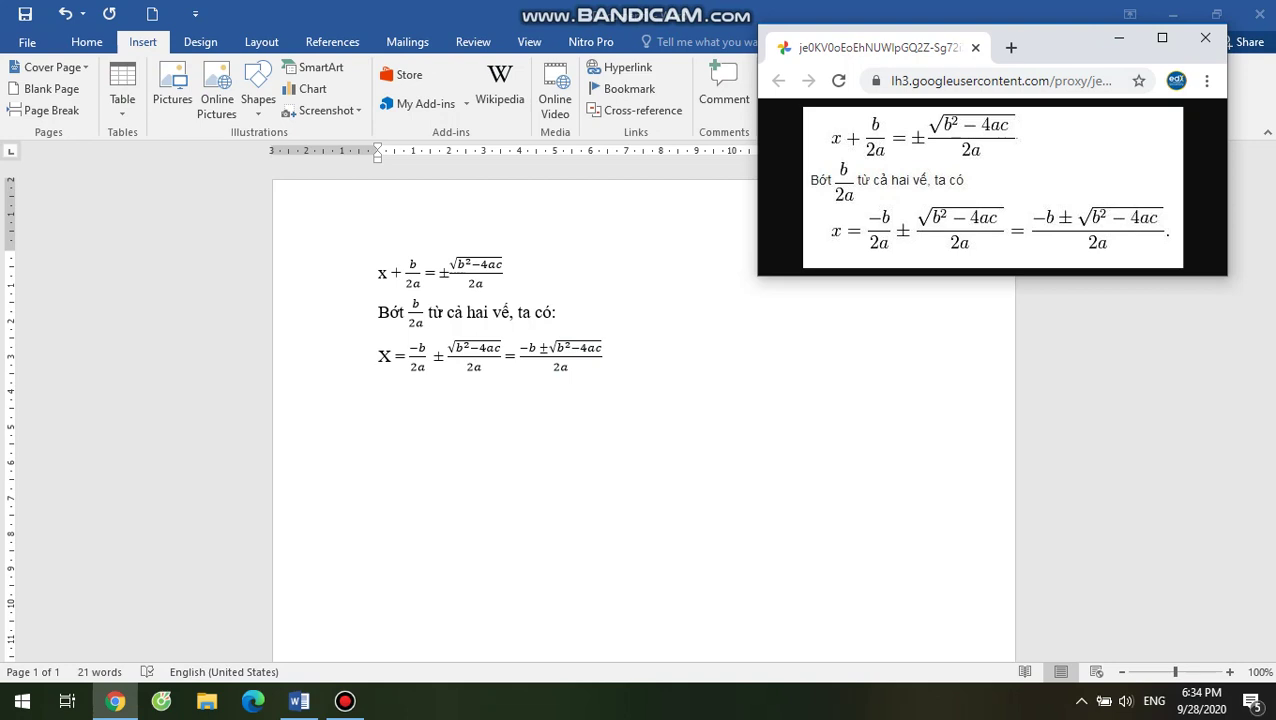
- Move the Chrome reference-image window lower and left so it overlaps the page's right side
drag(1060, 50, 969, 194)
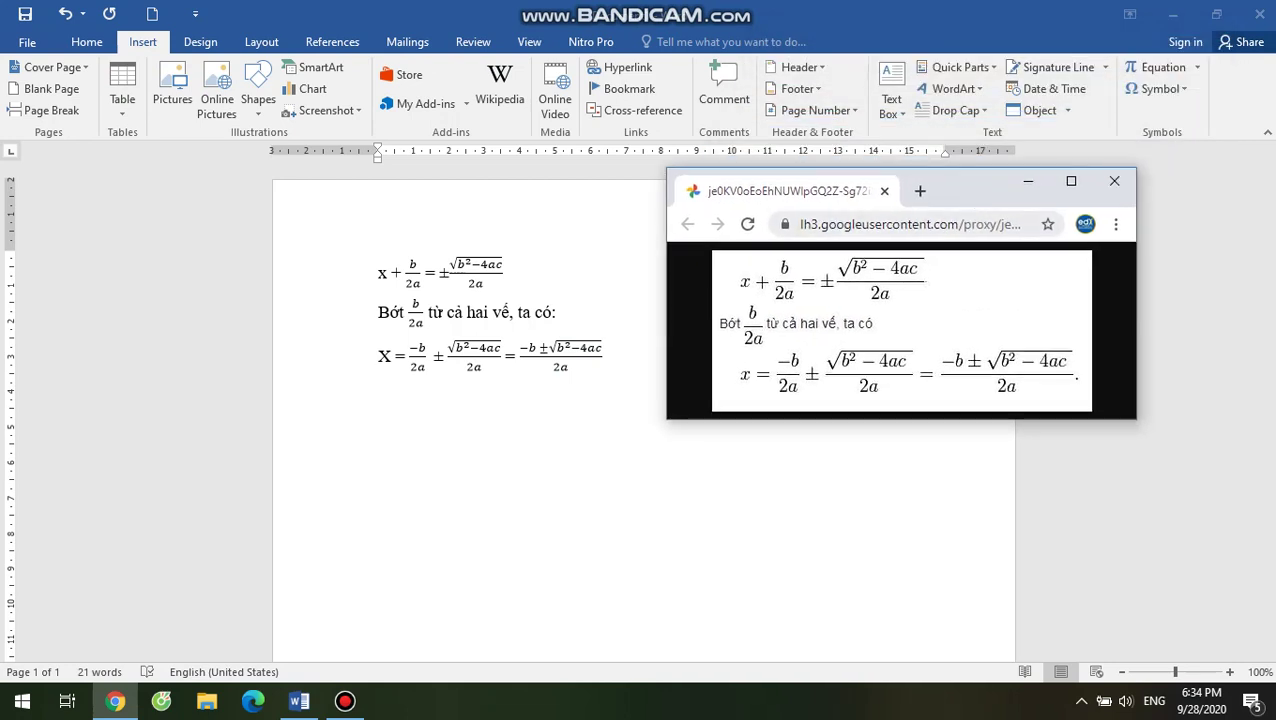